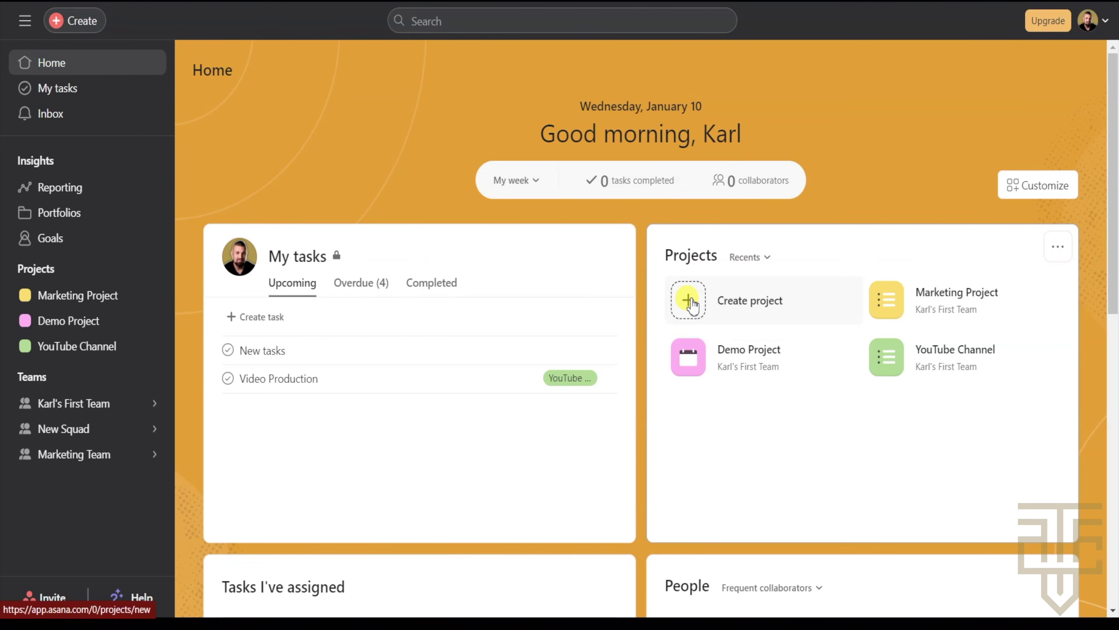
- Create a blank project named 'Productivity Workflow' with Board as its default view
click(688, 301)
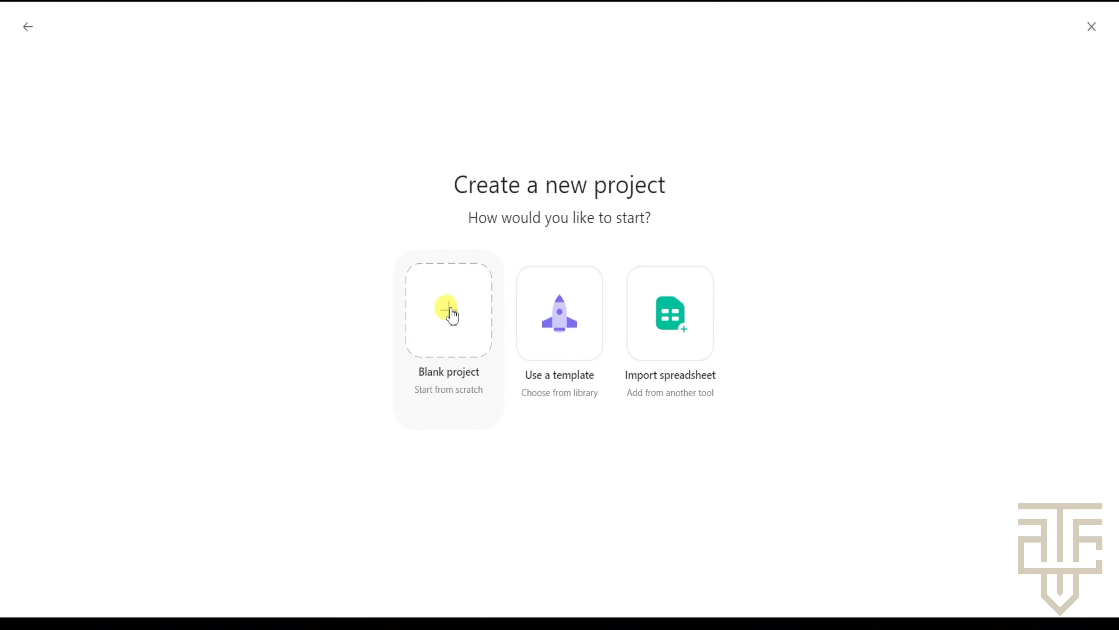
click(456, 311)
text(Productivity Workflow)
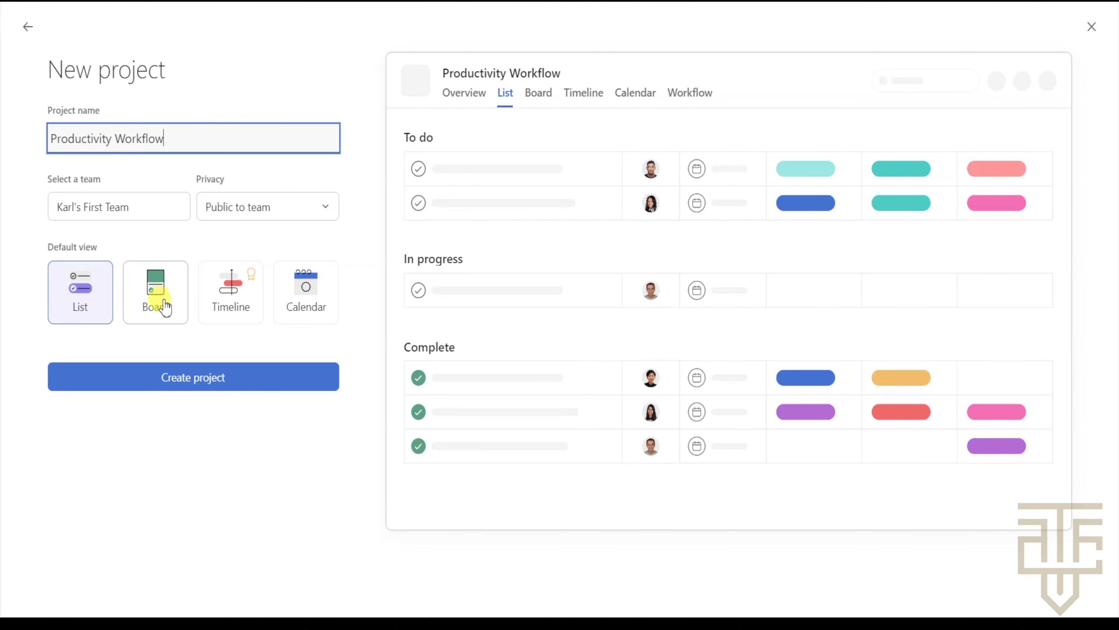
click(152, 305)
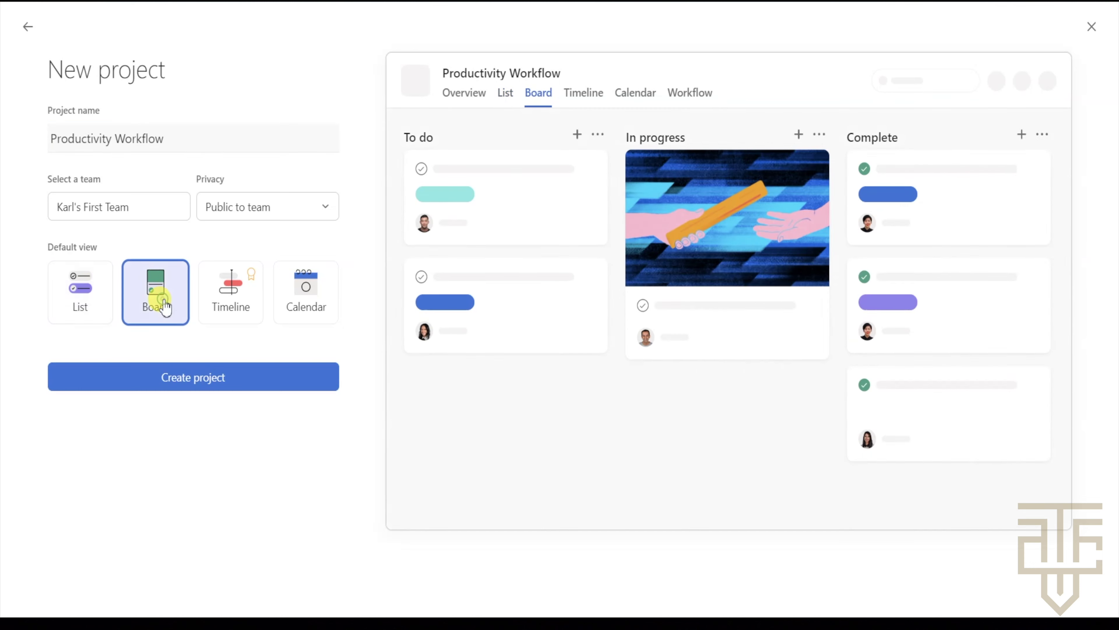
click(220, 382)
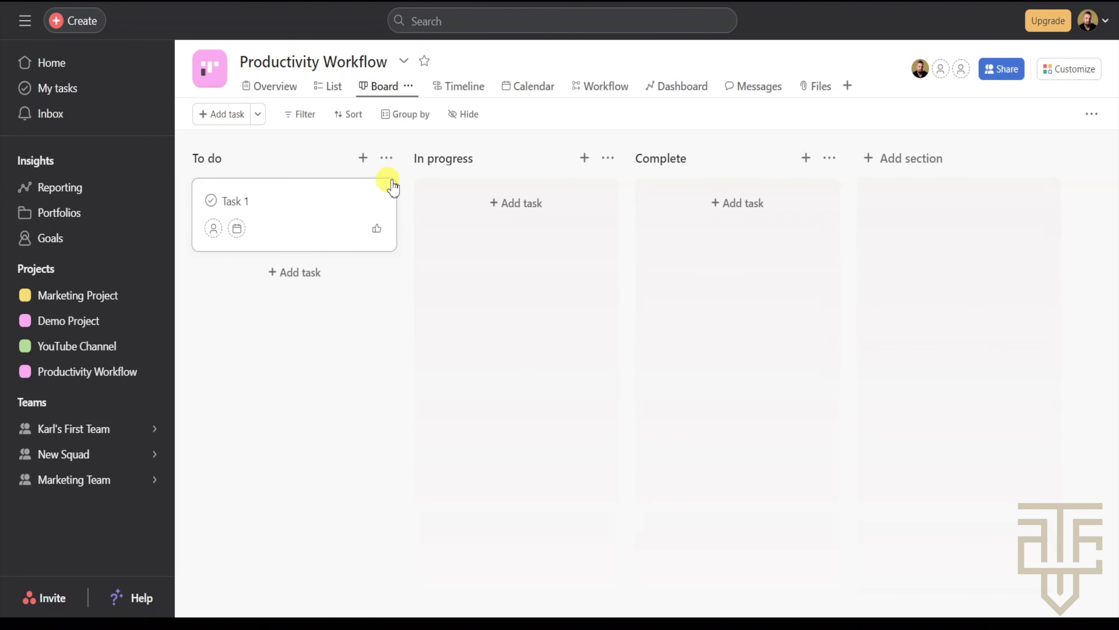
click(335, 96)
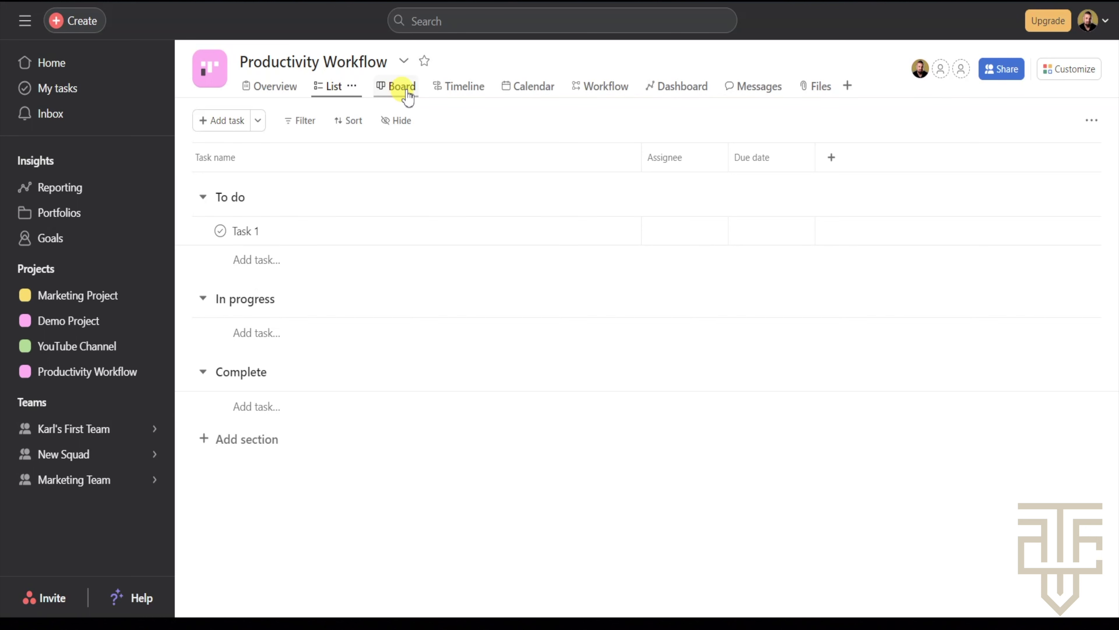
click(400, 91)
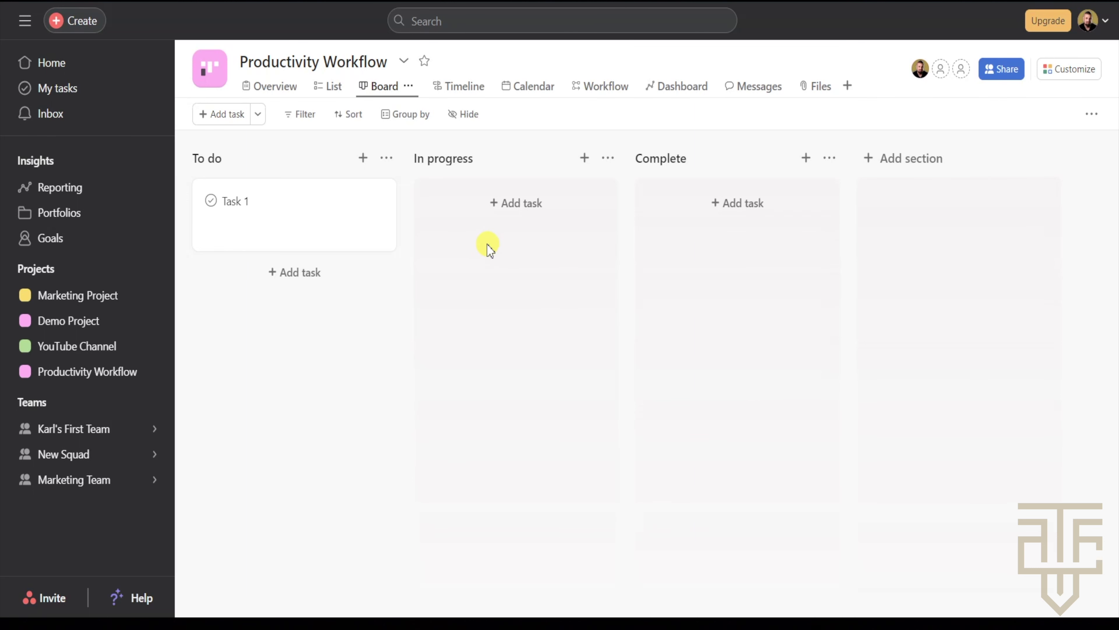
click(217, 159)
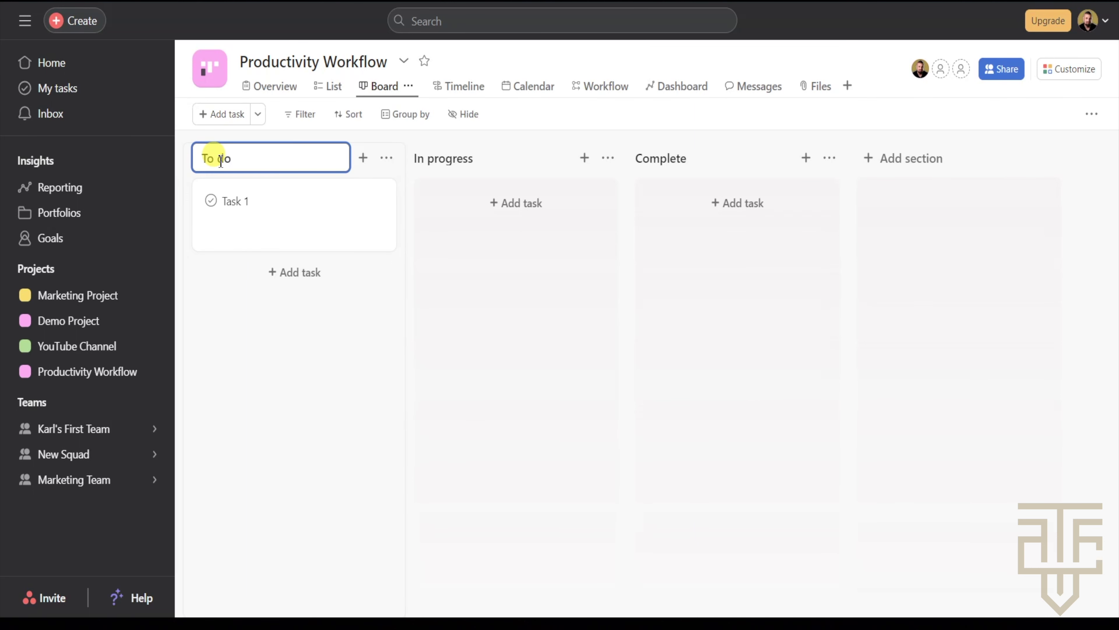
- Rename the three existing columns to Ideas, To Do and Doing
key(BackSpace)
key(BackSpace)
key(BackSpace)
key(BackSpace)
key(BackSpace)
text(Ideas)
key(Return)
click(443, 159)
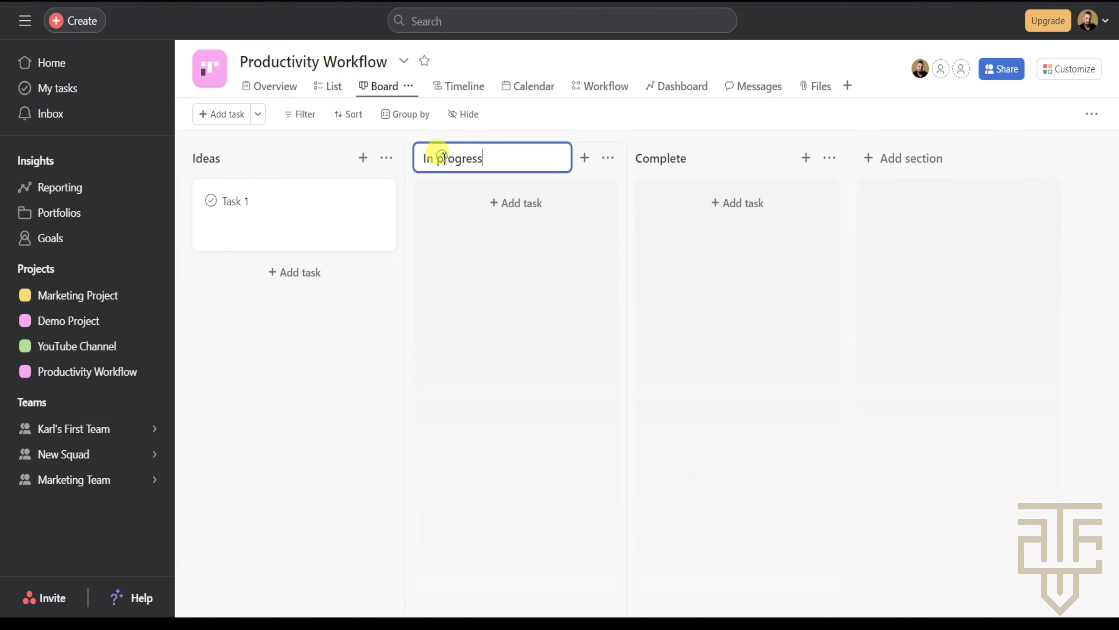
key(BackSpace)
key(BackSpace)
key(BackSpace)
key(BackSpace)
key(BackSpace)
key(BackSpace)
key(BackSpace)
key(BackSpace)
key(BackSpace)
key(BackSpace)
text(To Do)
click(667, 161)
key(BackSpace)
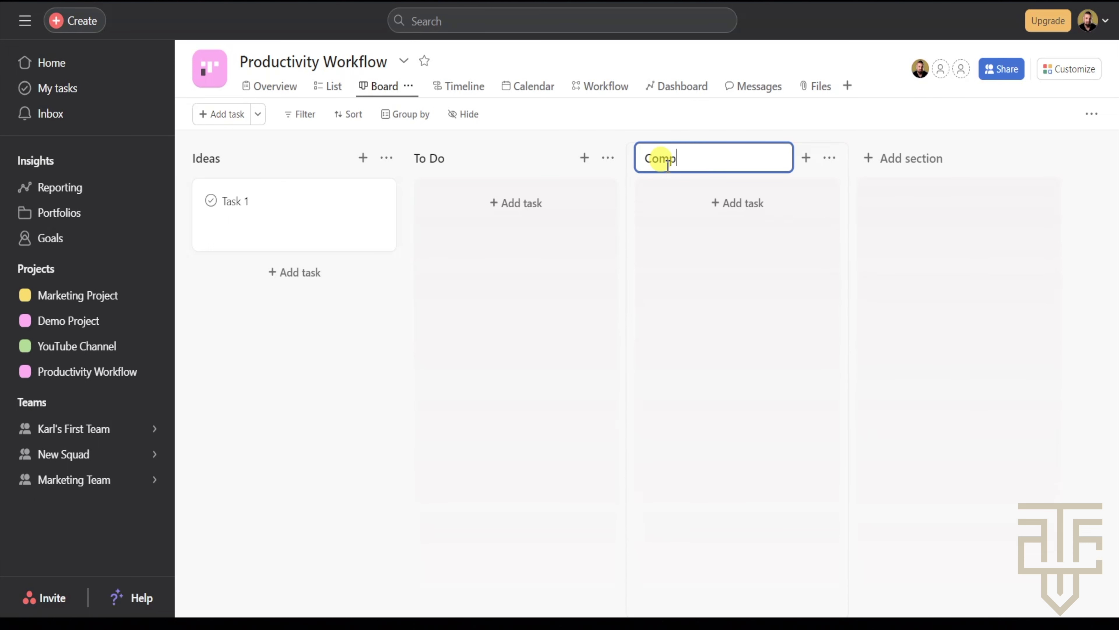
key(BackSpace)
key(BackSpace)
key(BackSpace)
key(BackSpace)
text(D)
- Add Waiting On and Done columns, then zoom the page to 90% to fit them
click(875, 158)
text(W)
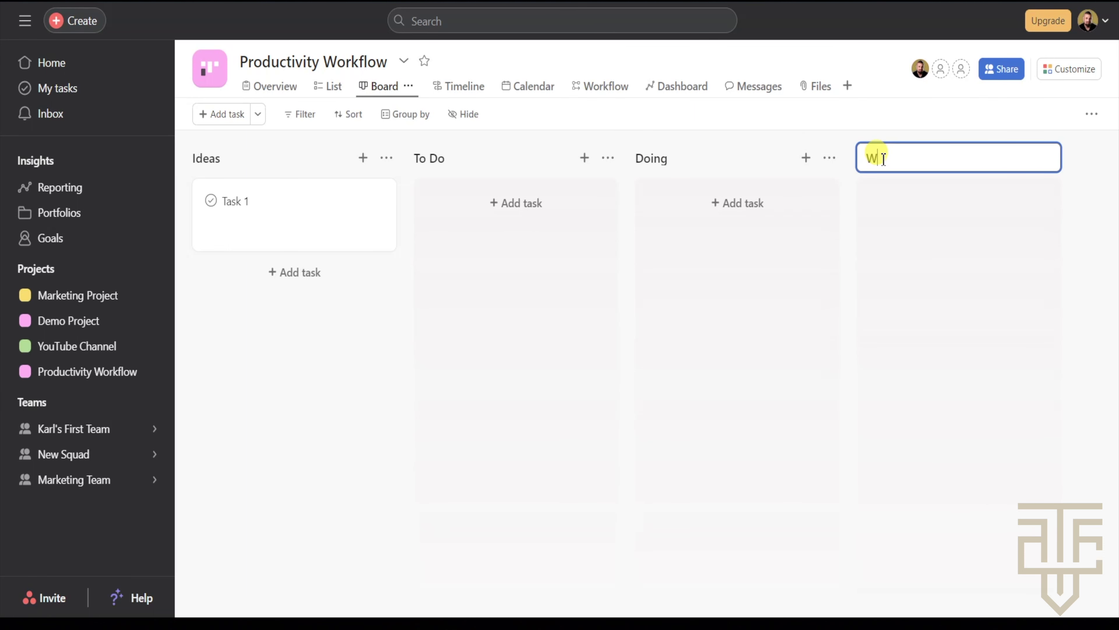
text(aiting On)
key(Return)
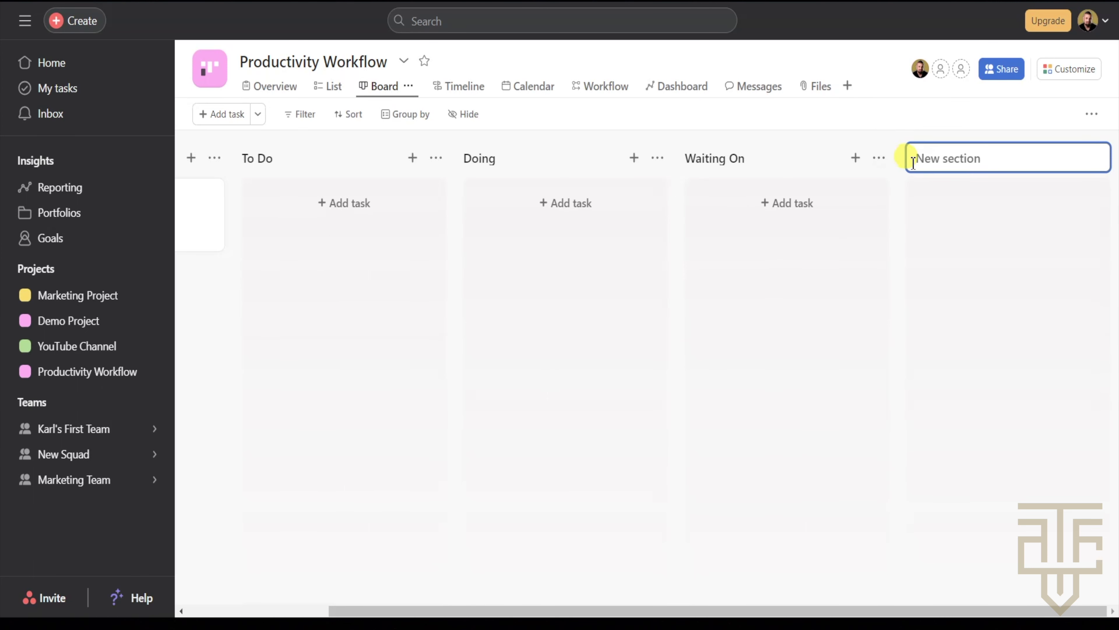
text(Done)
click(720, 170)
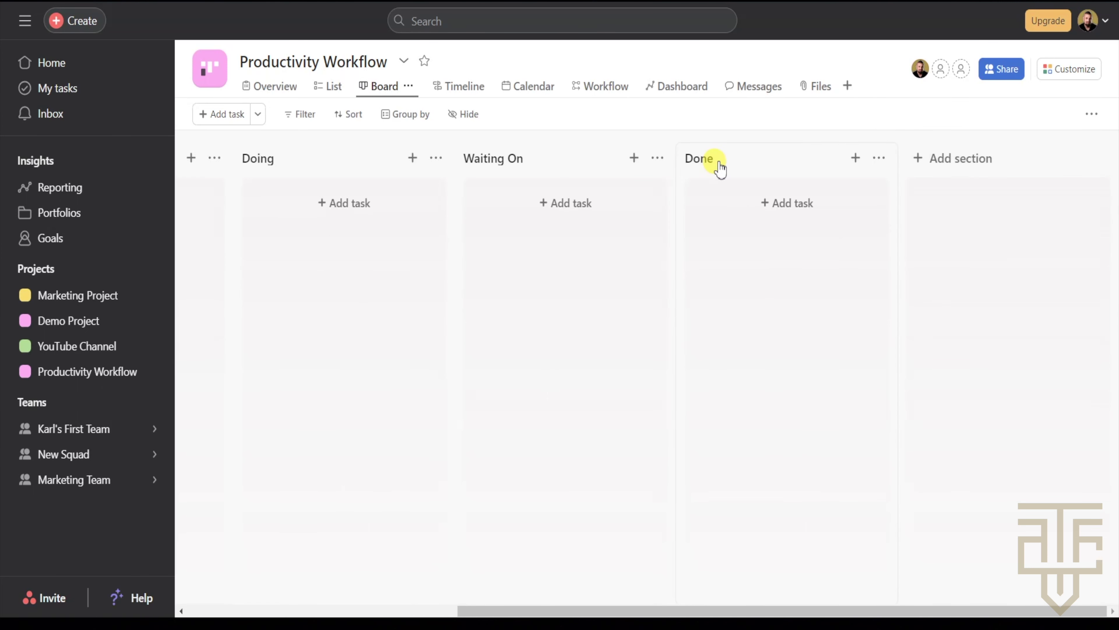
key(ctrl+minus)
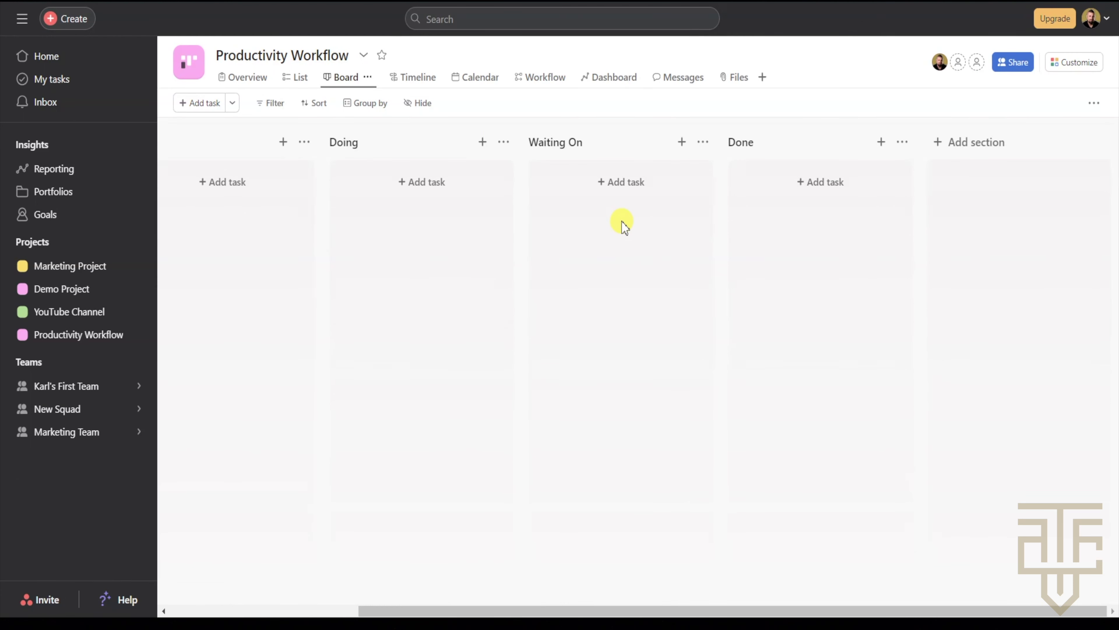
scroll(512, 232, left, 5)
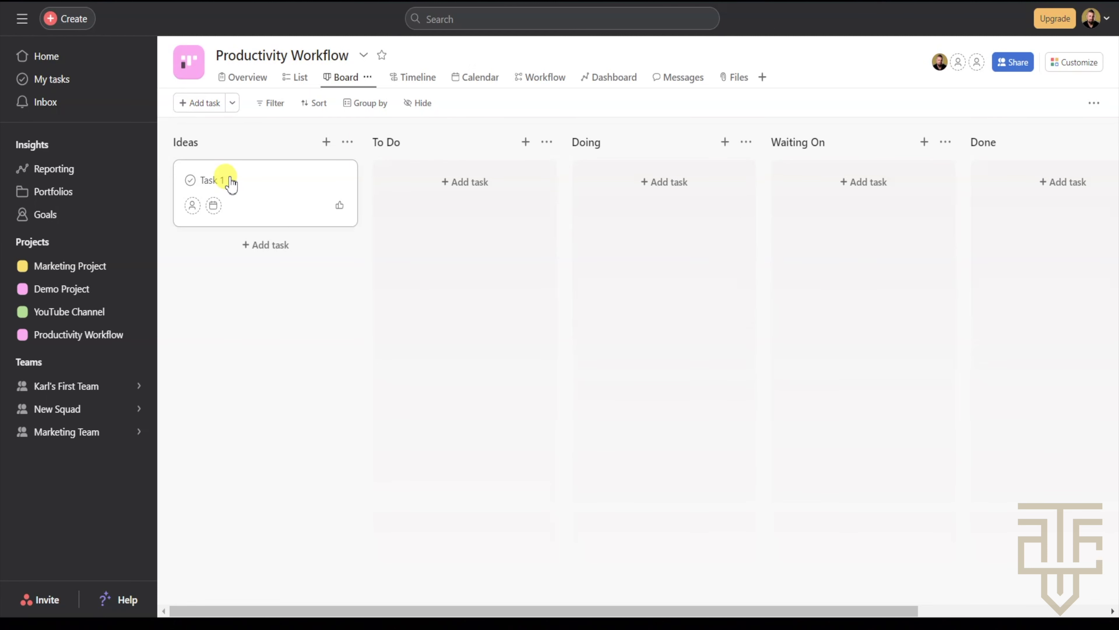
- Rename Task 1 to 'Create content calendar' and add 'Make graphics in Canva' below it
right_click(231, 182)
click(263, 199)
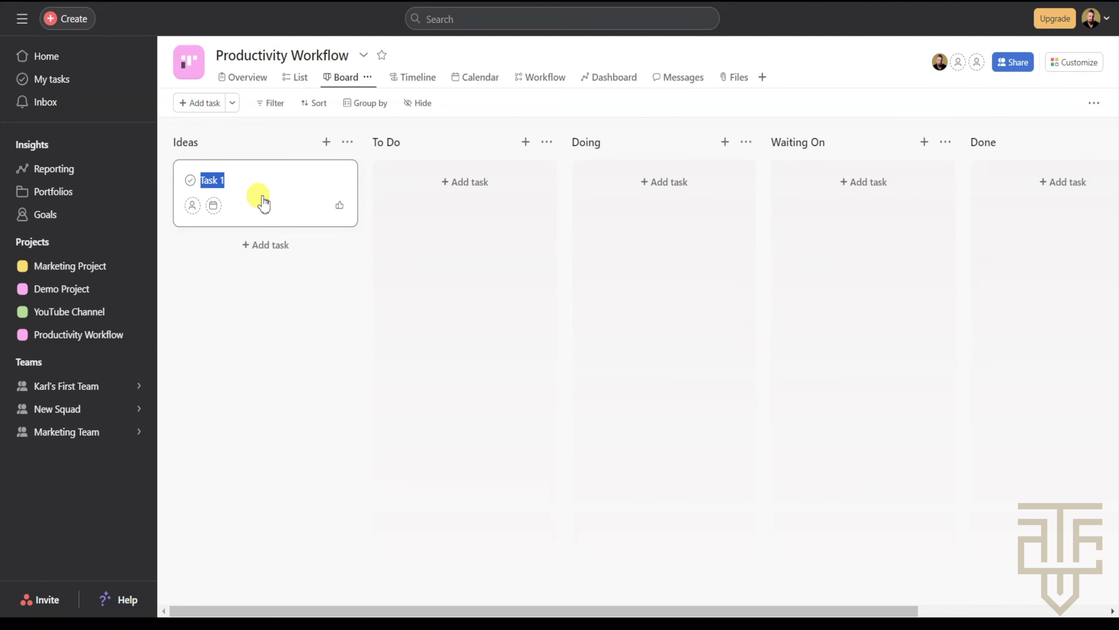
text(Create content calendar)
key(Return)
text(Make graphics in C)
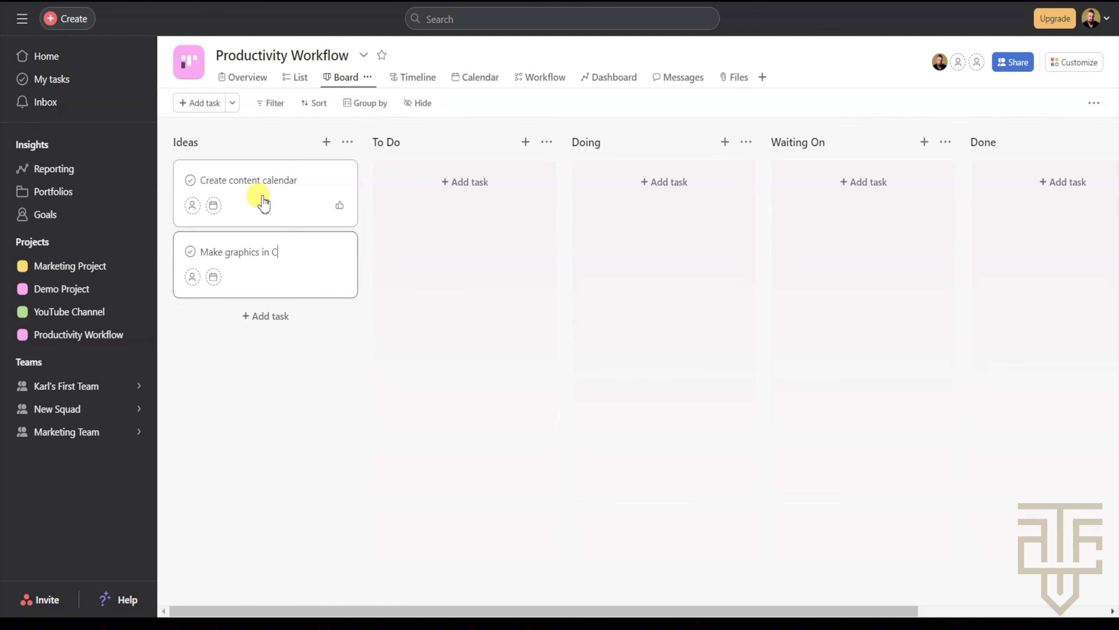
text(anva)
key(Return)
- Add tasks 'Follow up with 2 new leads', 'Update notes from planning metting' and 'Film 3x new pieces of content'
text(Follow up with 2 new leads)
key(Return)
text(Update notes from planning metting)
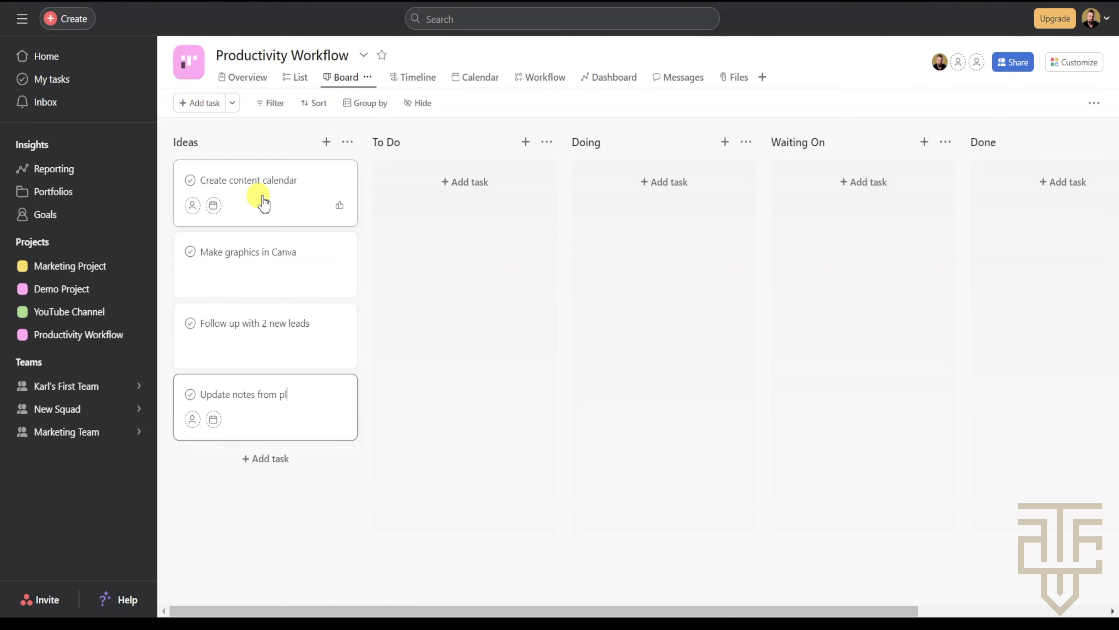
key(Return)
text(Film 3x new pieces of content)
key(Return)
key(Escape)
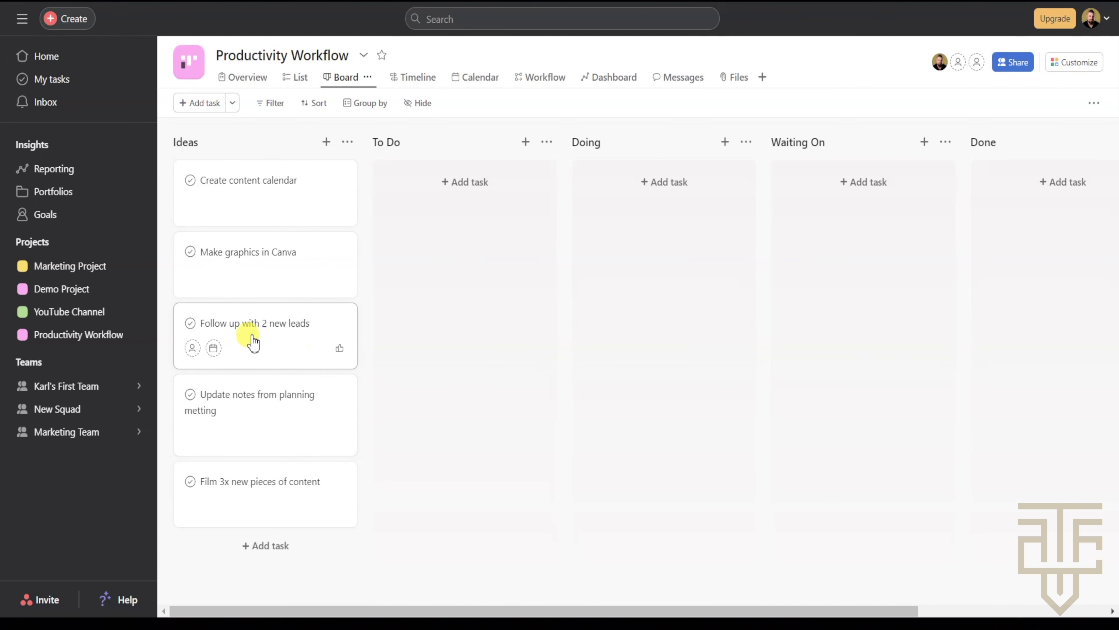
- Move the planning-notes task to To Do and Make graphics in Canva to Doing
drag(270, 276, 480, 220)
drag(297, 209, 474, 200)
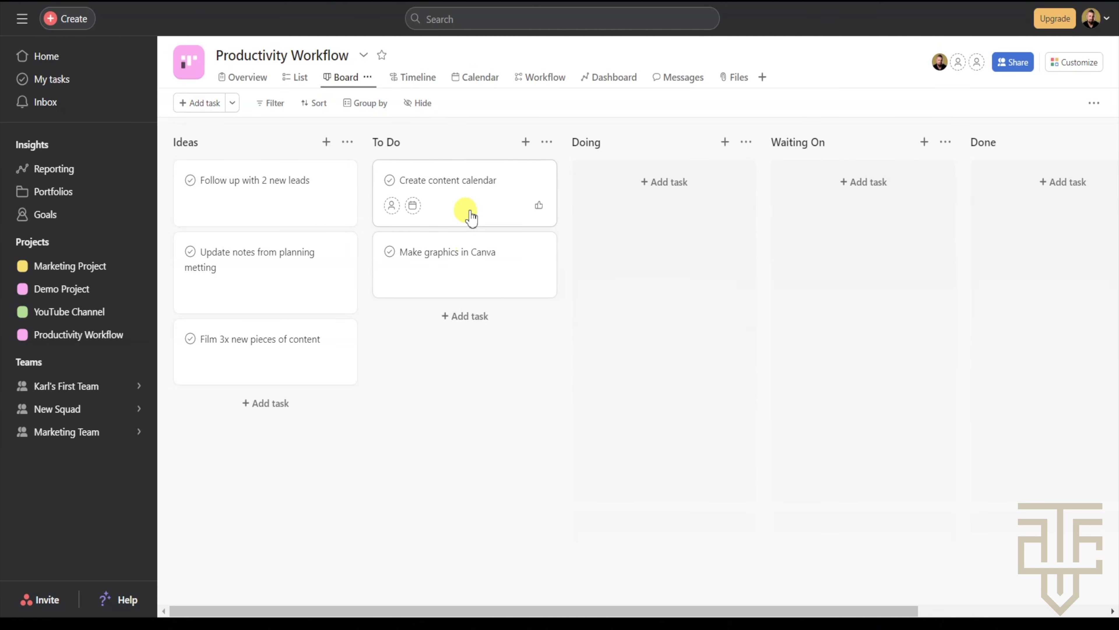
drag(458, 212, 641, 219)
drag(323, 292, 476, 260)
drag(485, 211, 634, 264)
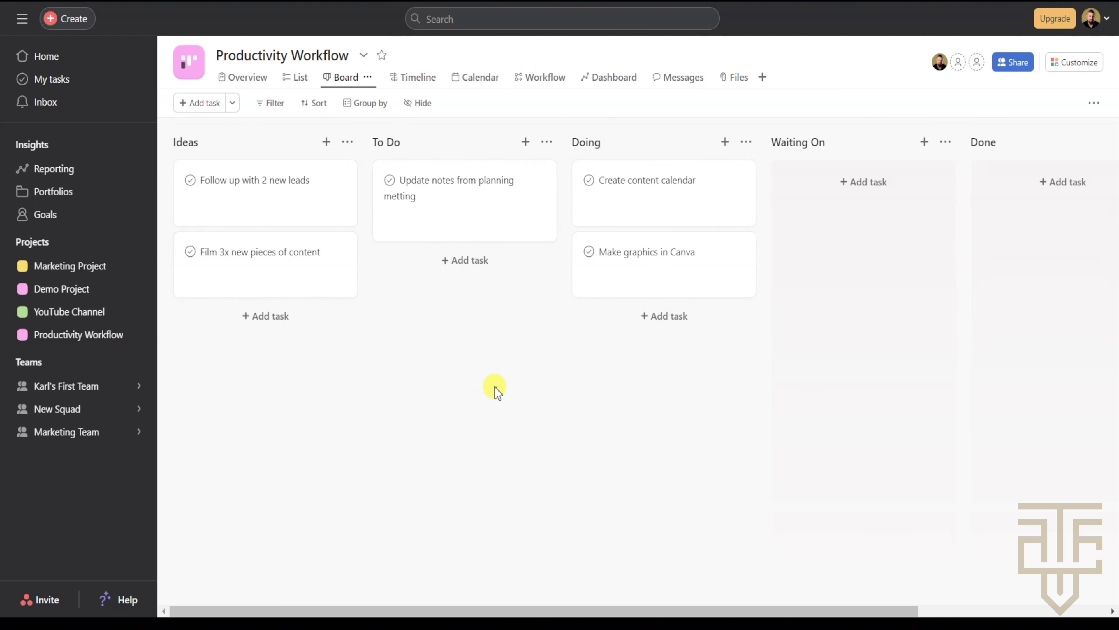
- Mark Create content calendar complete and move it into the Done column
click(590, 180)
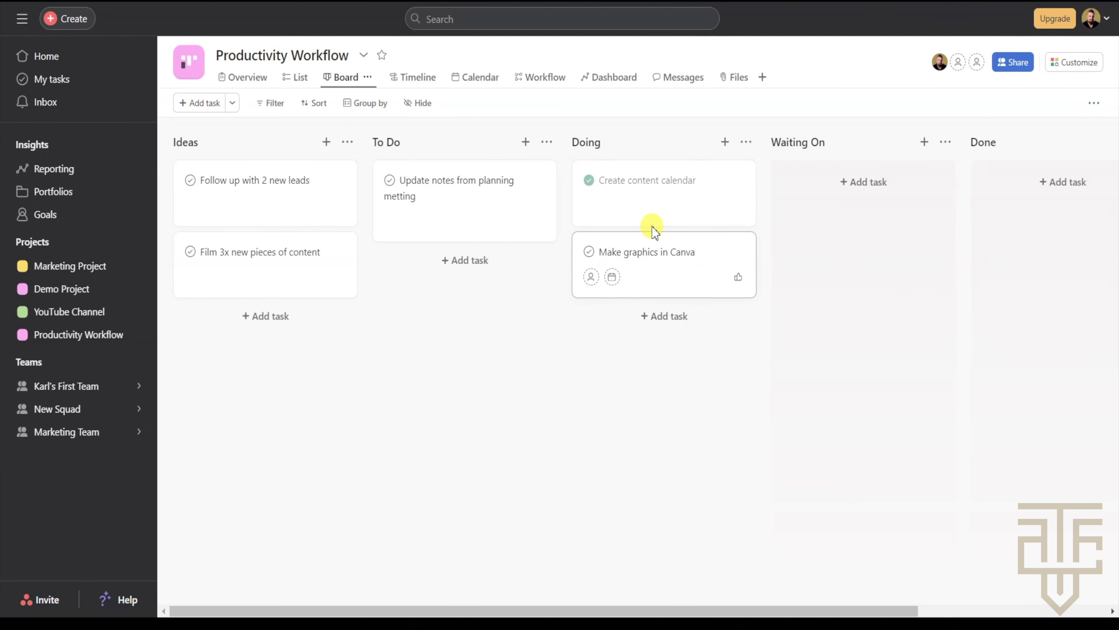
drag(644, 190, 969, 207)
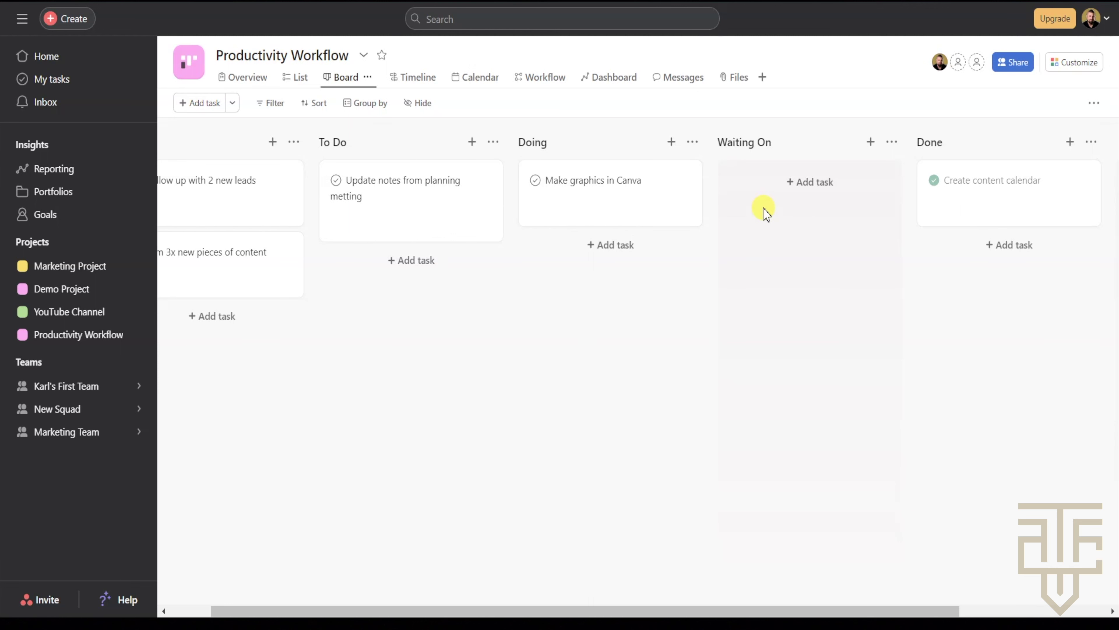
scroll(767, 214, left, 2)
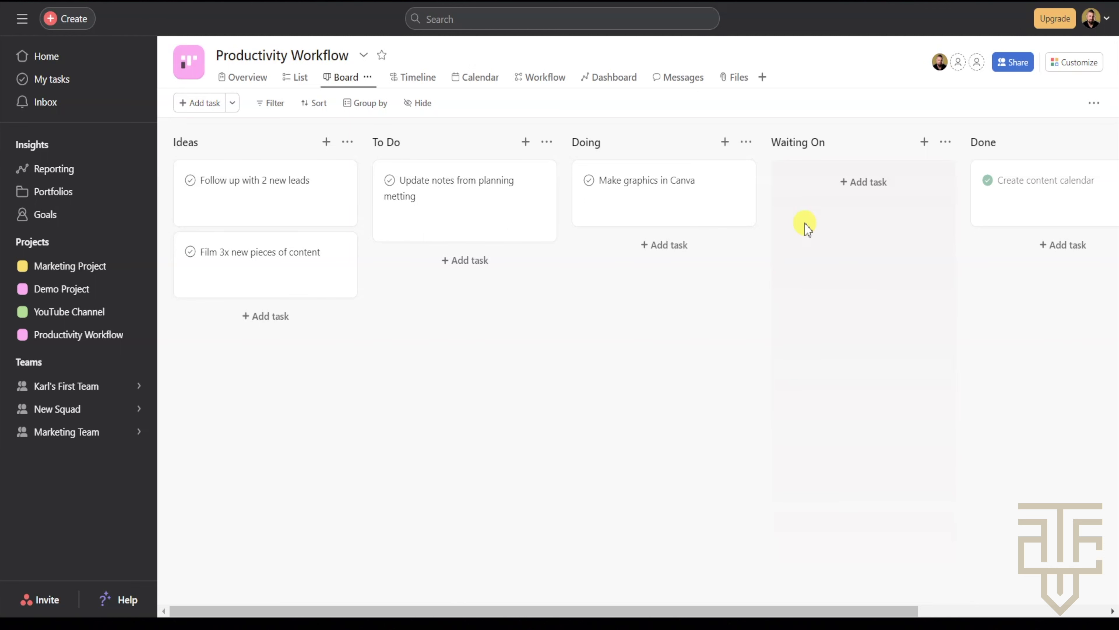
- Add the task 'Approval from marketing team' under Waiting On, discarding the extra blank card
click(857, 183)
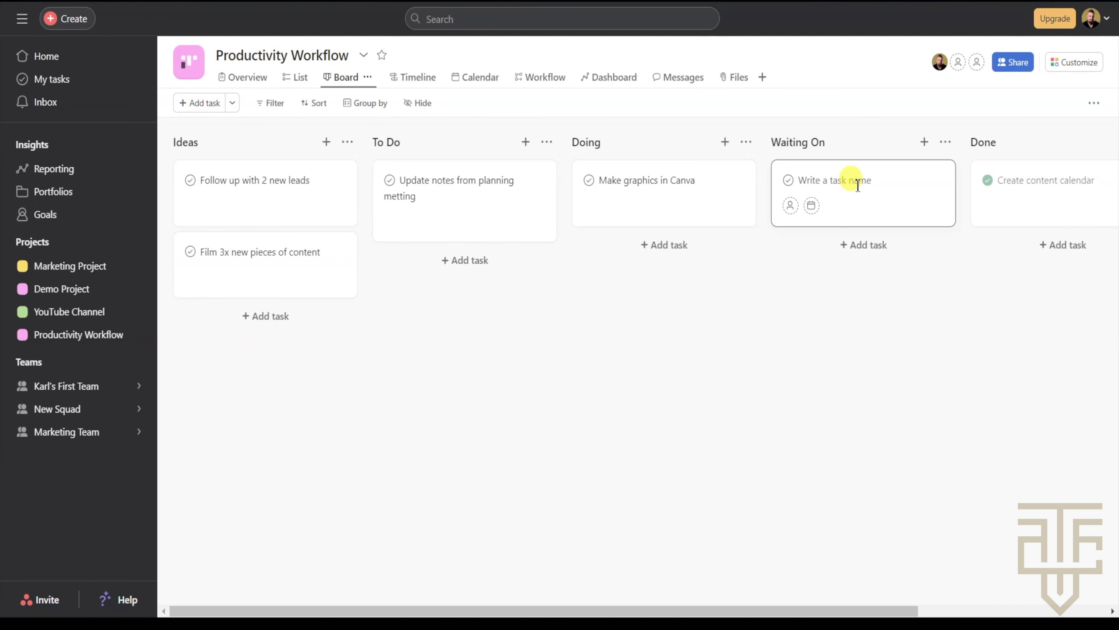
text(Approval from marketing team)
key(Return)
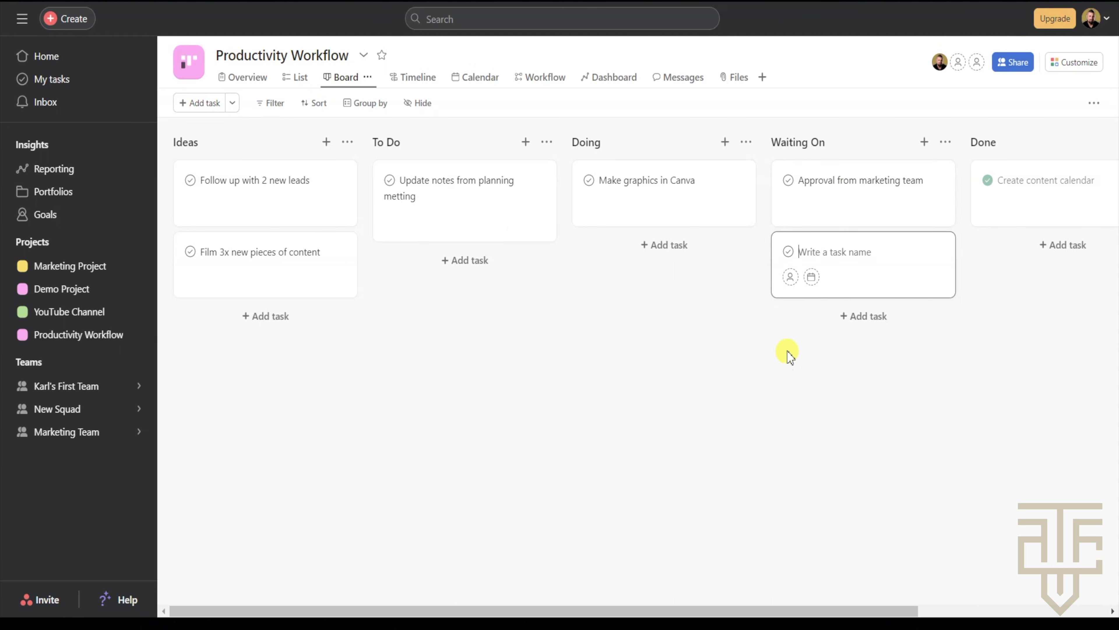
click(774, 359)
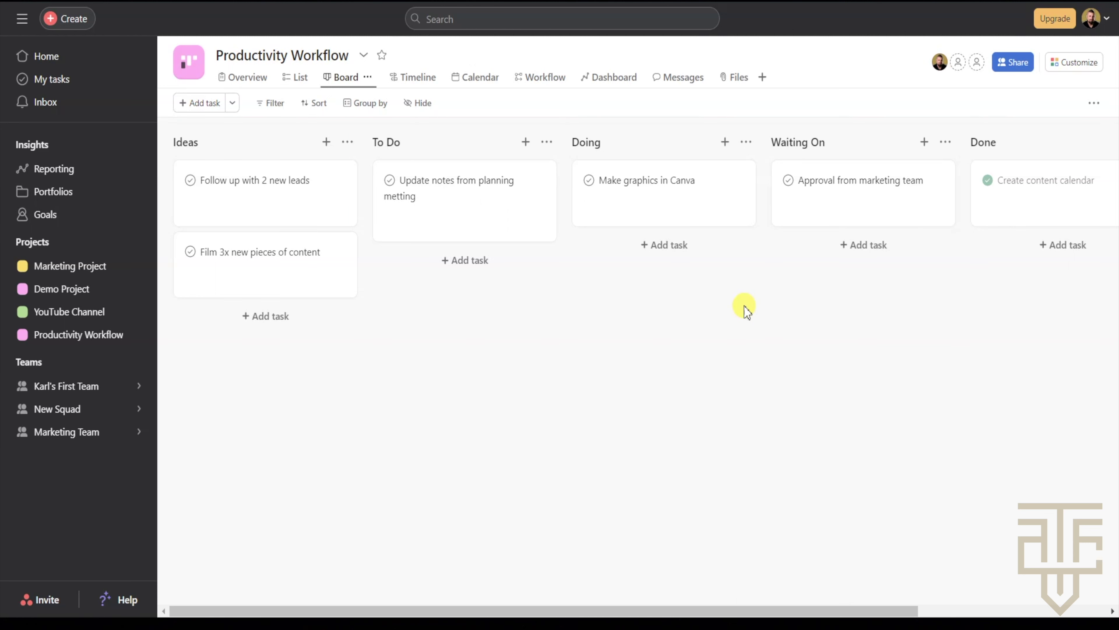
- Set Make graphics in Canva due Friday and the planning-notes task due Jan 23
mouse_move(642, 200)
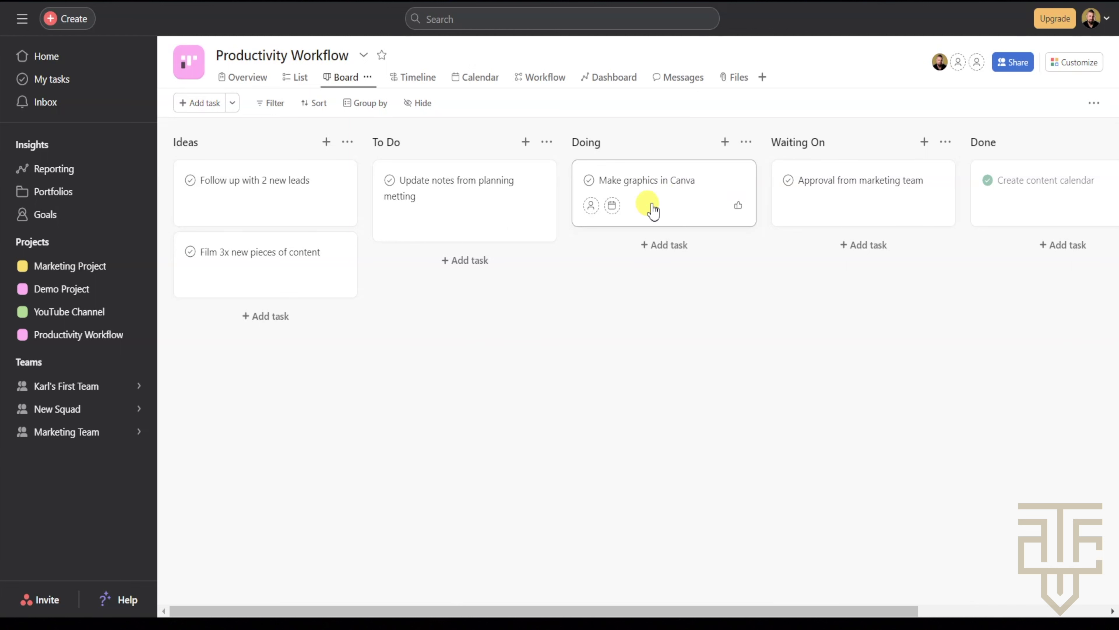
click(612, 206)
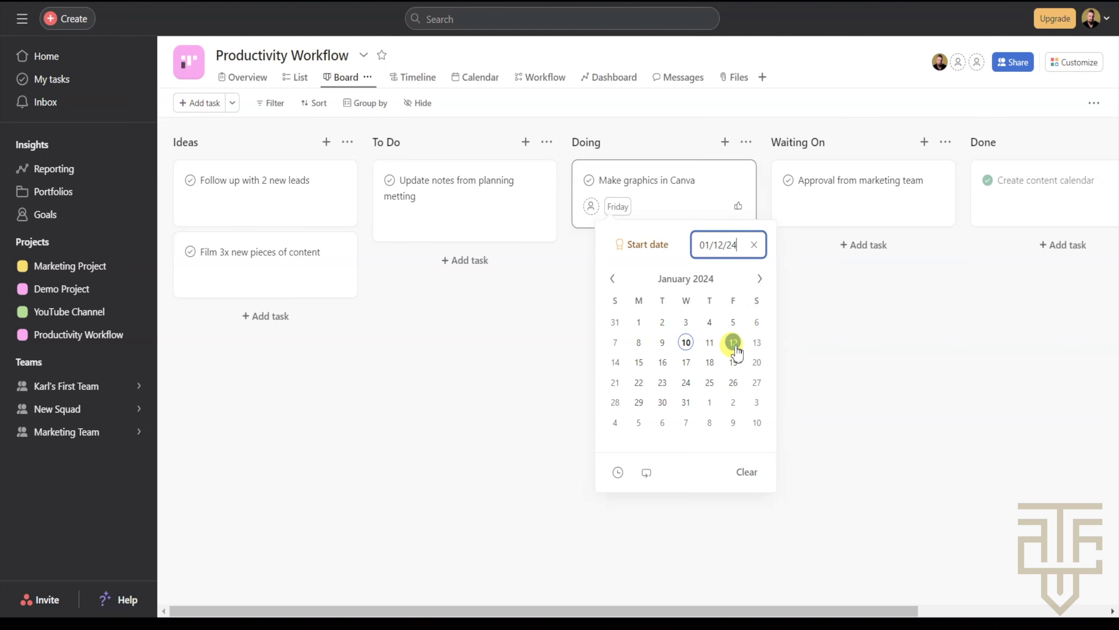
click(810, 337)
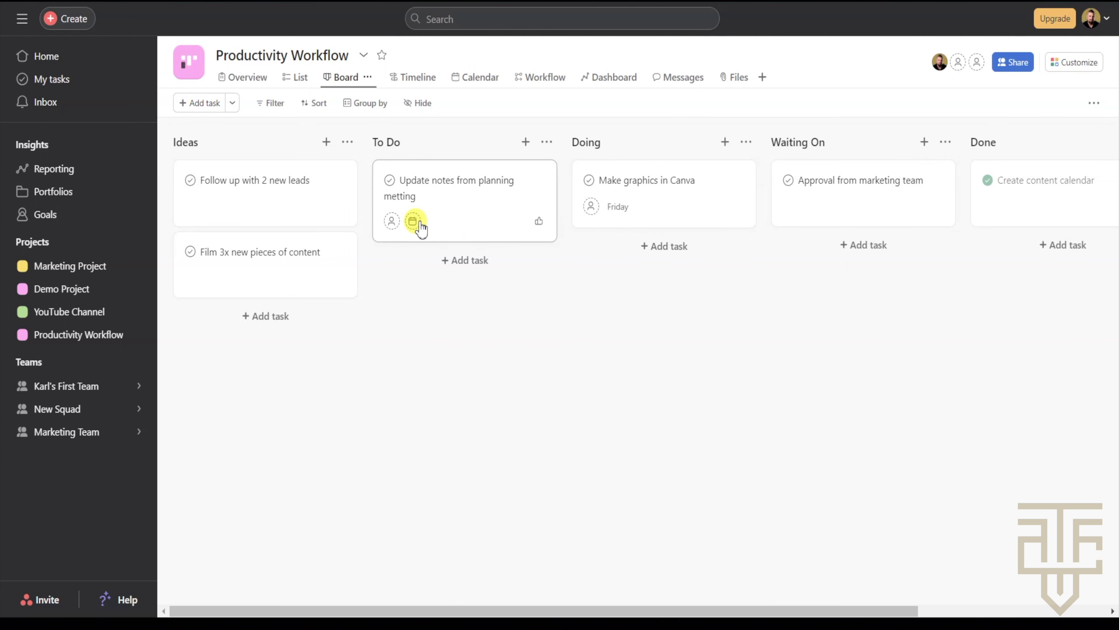
click(413, 221)
click(462, 395)
- Set the leads follow-up due Jan 25 and the filming task due Jan 29
click(374, 347)
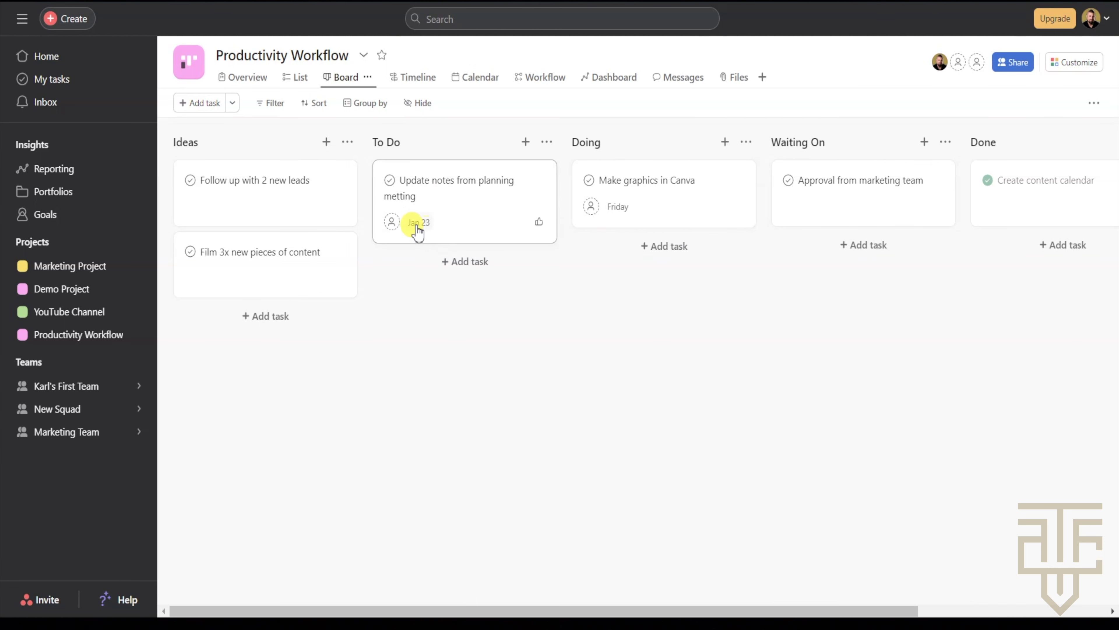
click(213, 206)
click(311, 381)
click(215, 278)
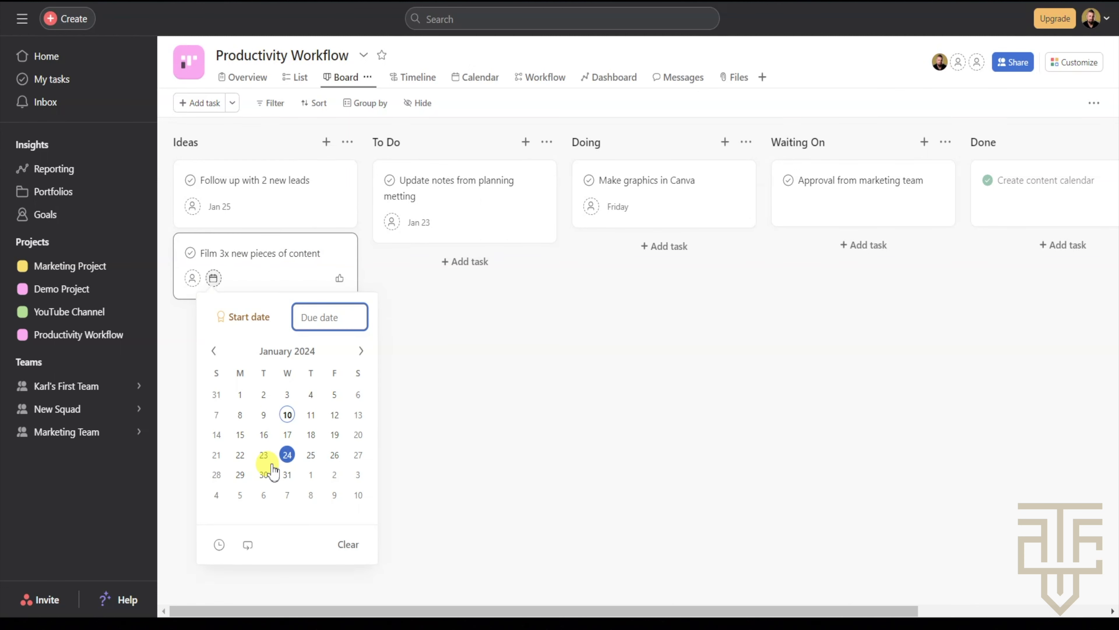
click(270, 468)
click(473, 336)
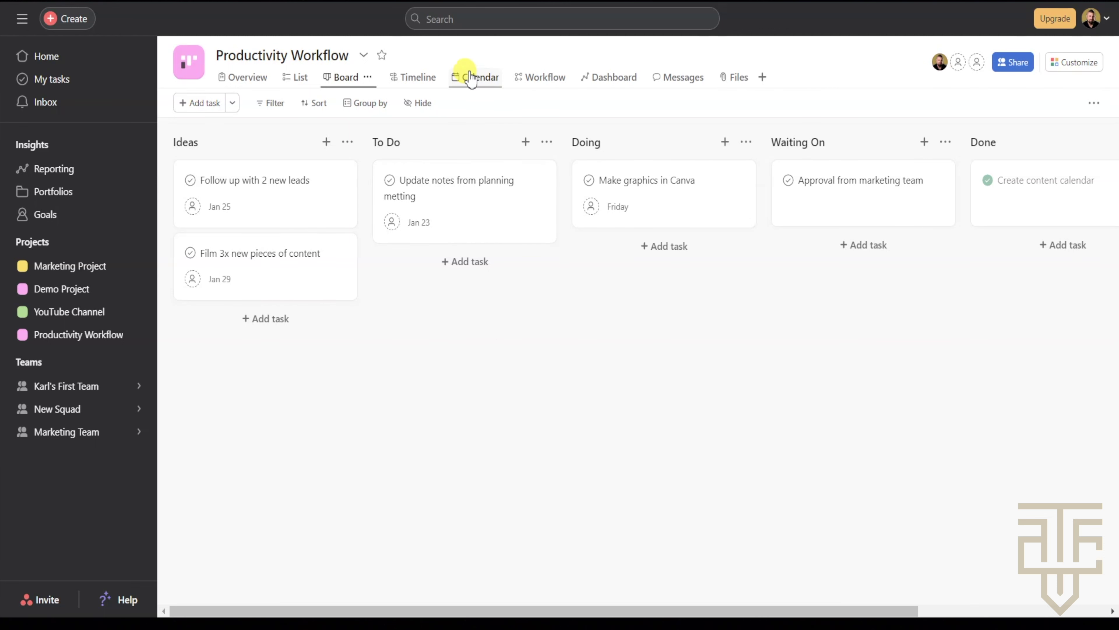
click(480, 78)
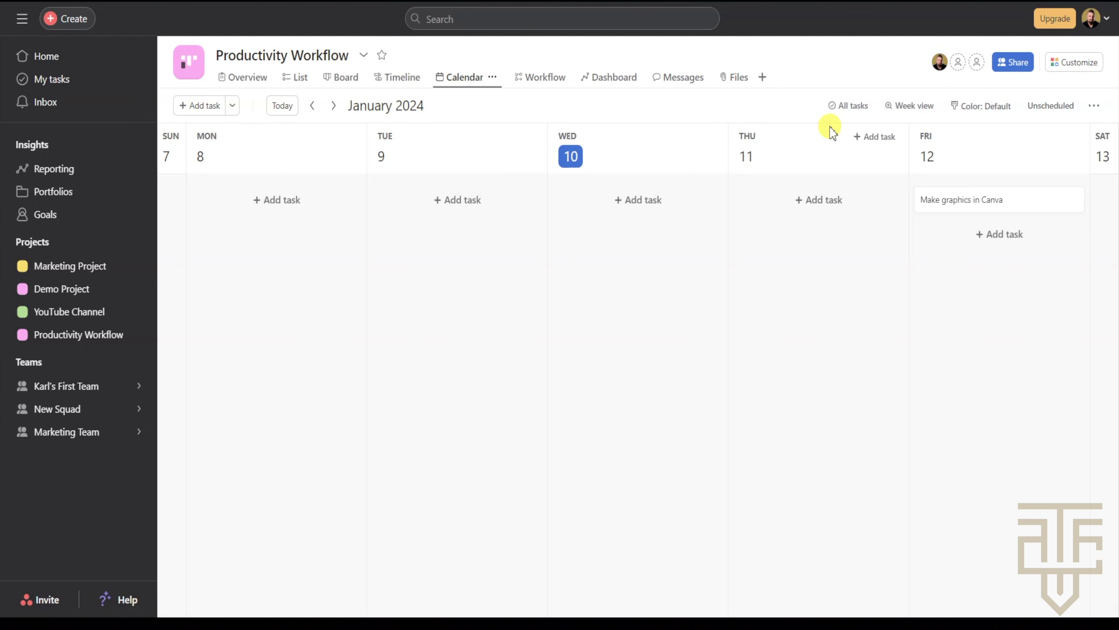
- Move Make graphics in Canva on the calendar from Friday 12 to Thursday 11 January
click(911, 108)
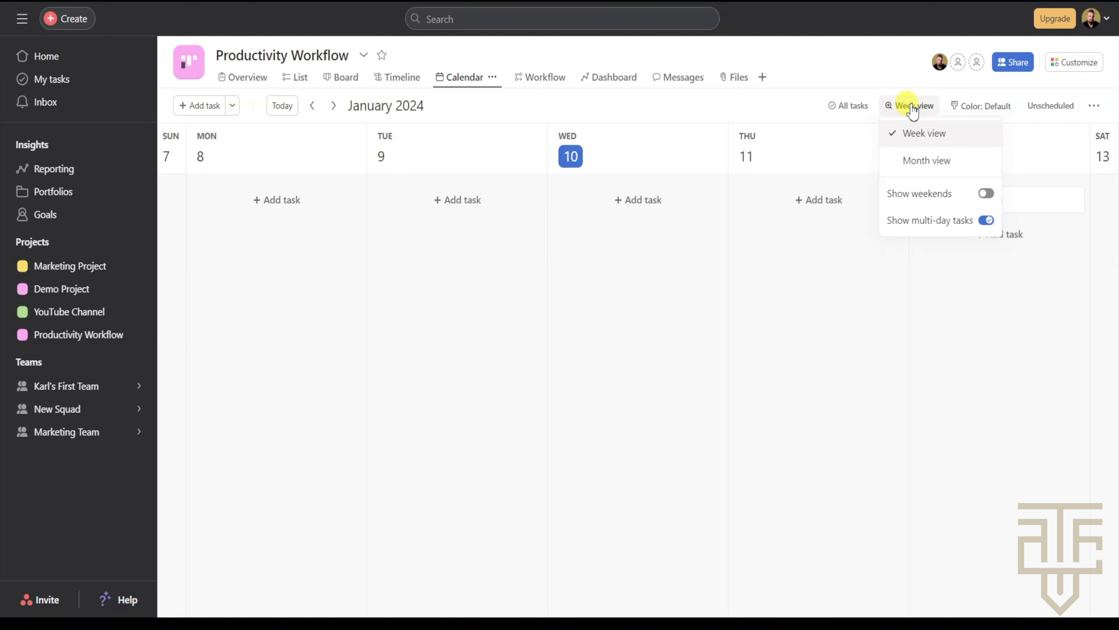
click(911, 108)
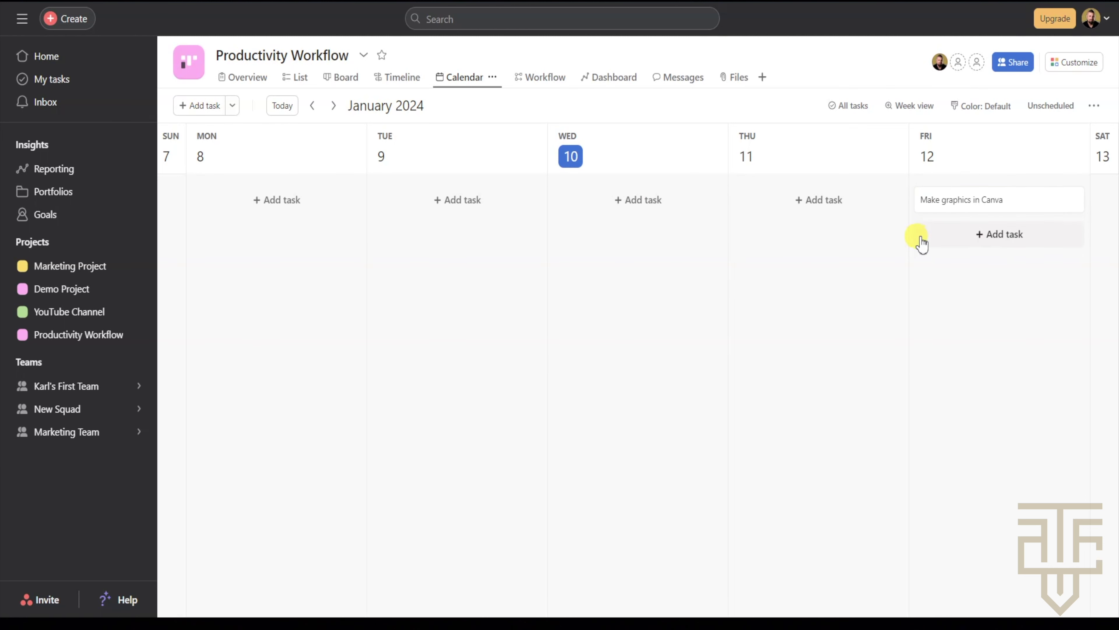
drag(982, 200, 824, 211)
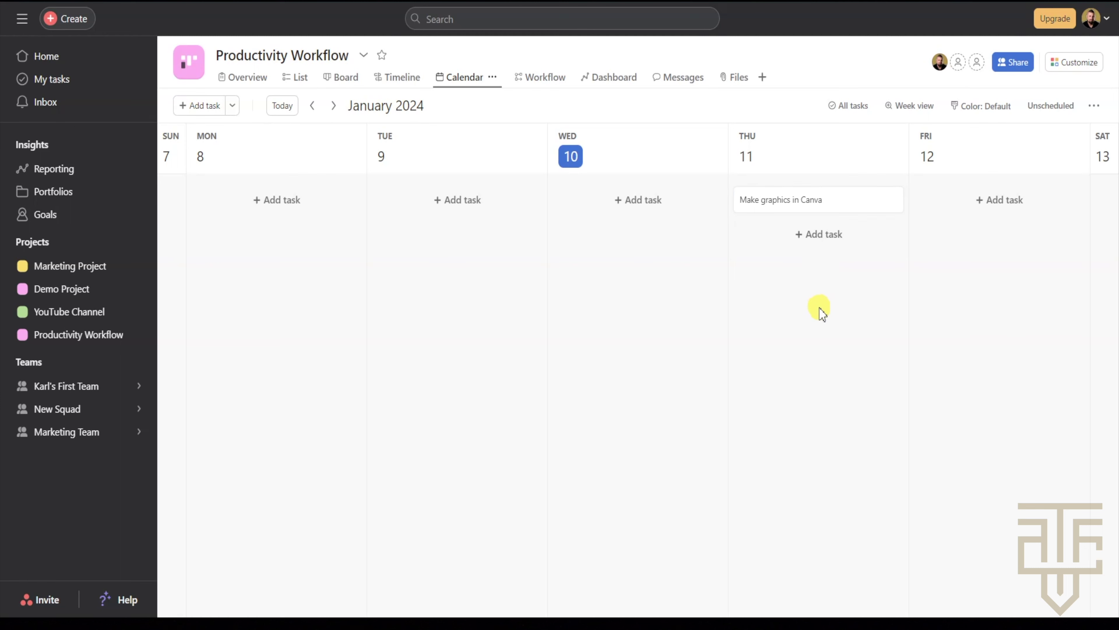
click(835, 206)
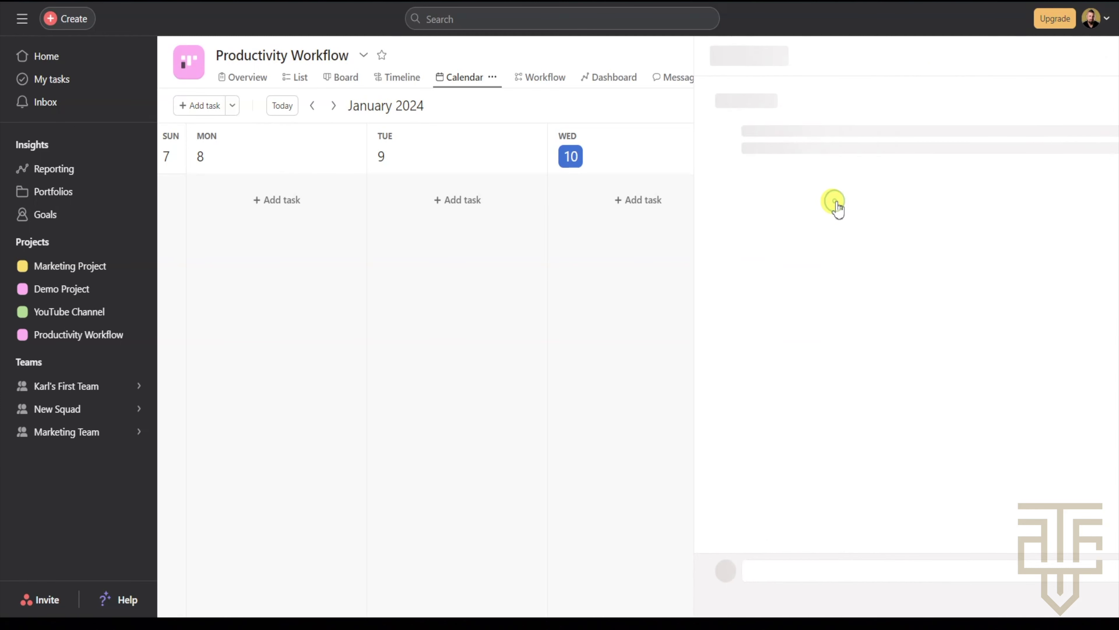
click(595, 282)
- Switch the calendar to Month view to show all of January 2024
click(908, 106)
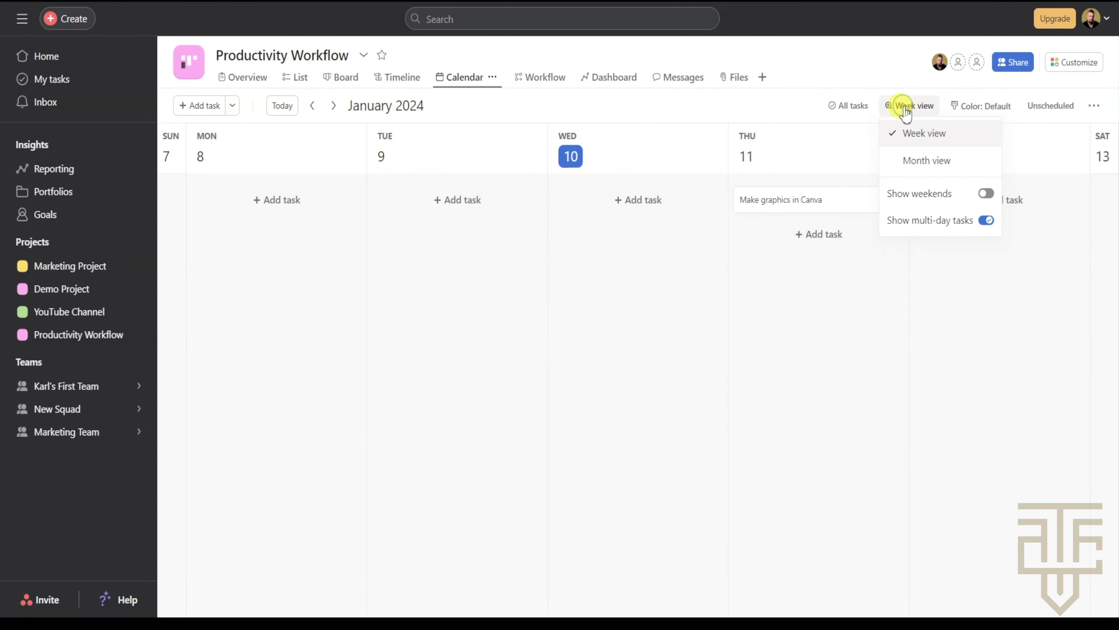
click(907, 161)
scroll(693, 250, down, 3)
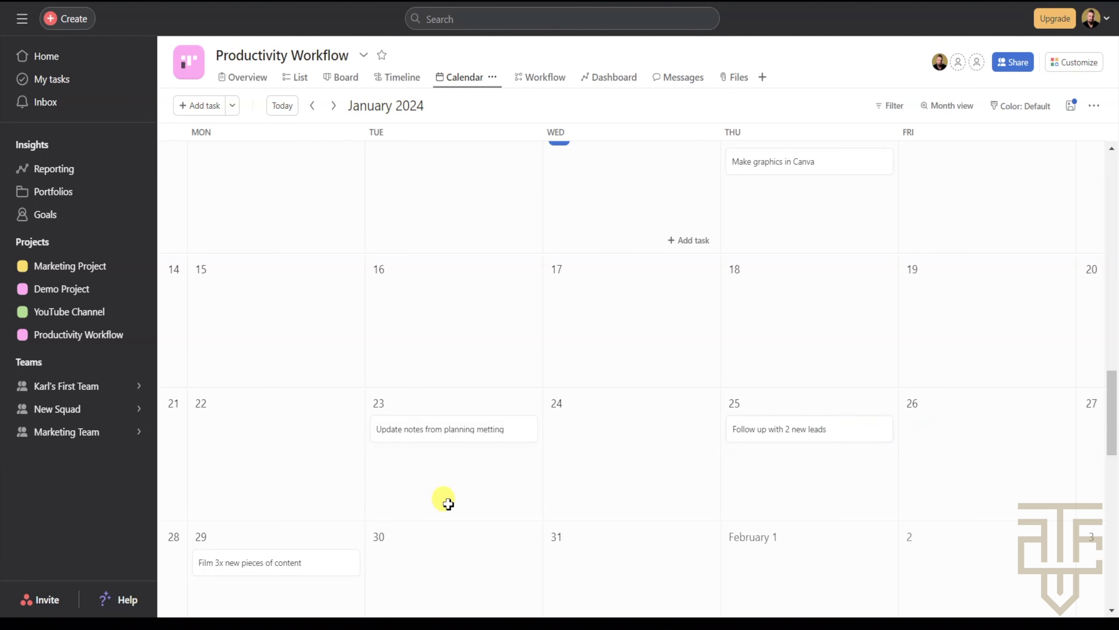
- On the board, move the planning-notes task to Doing and the leads task to To Do
click(339, 76)
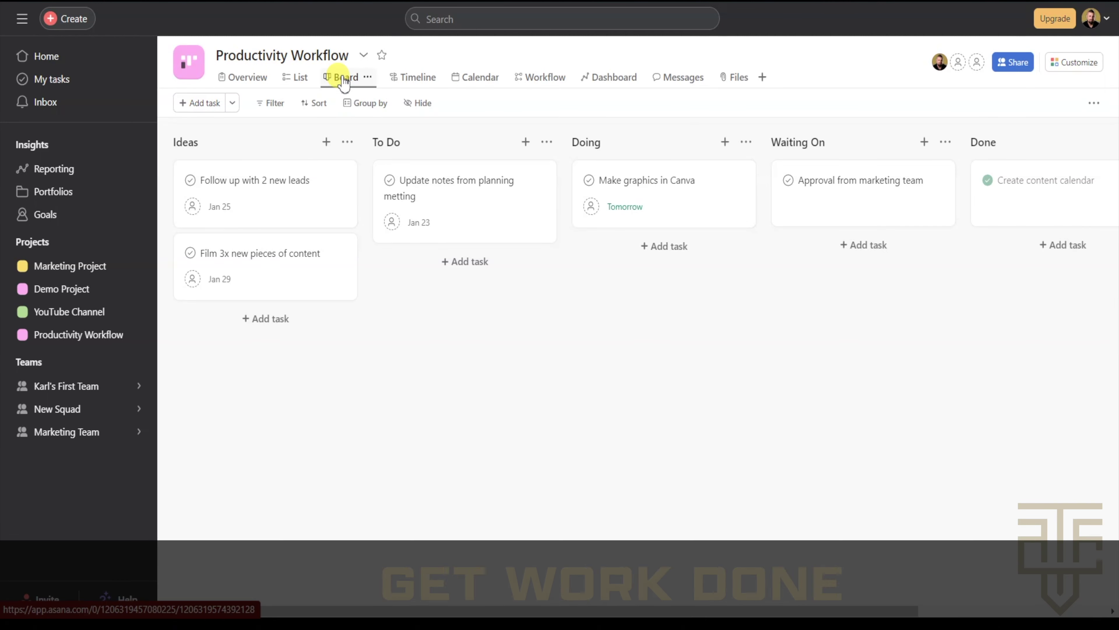
drag(430, 194, 649, 247)
drag(382, 210, 457, 213)
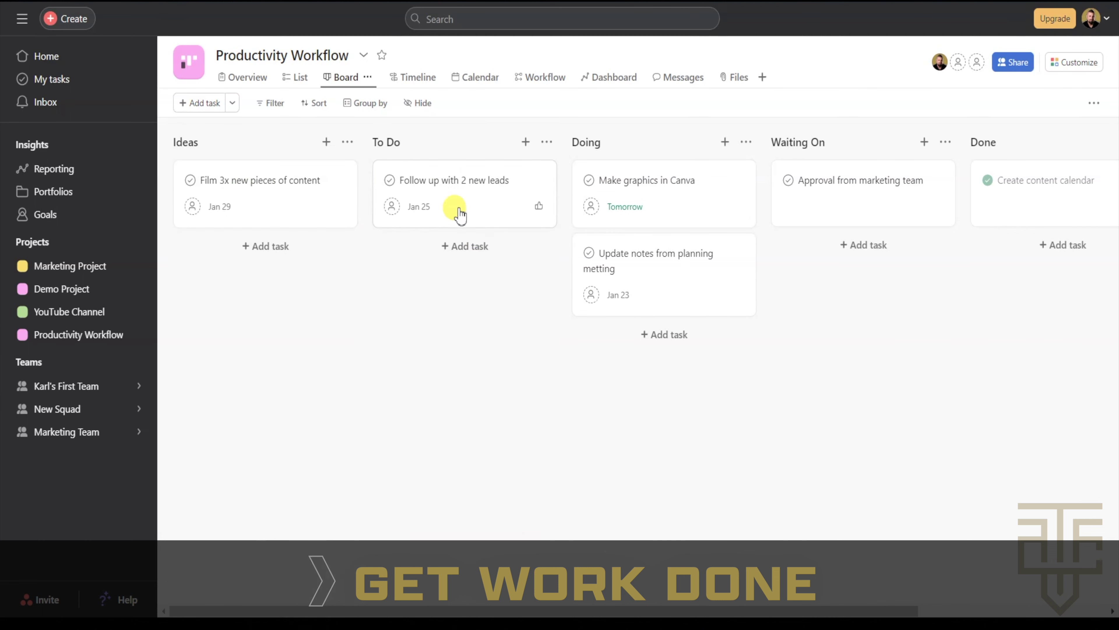
- Add subtasks Step 1, Step 2 and Step 3 to the planning-notes task
click(669, 278)
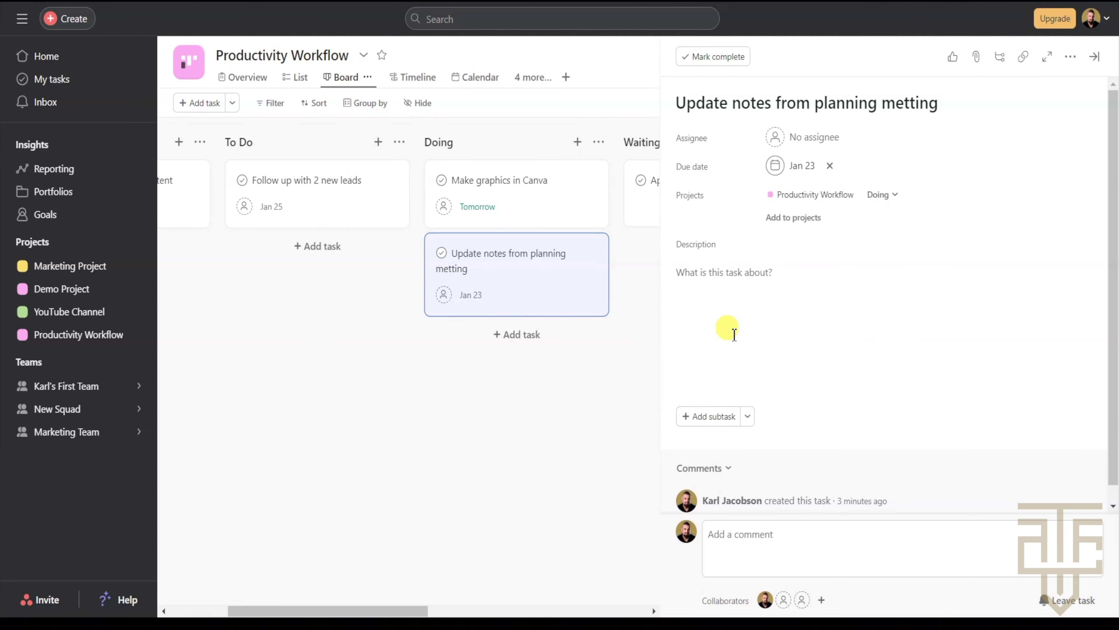
click(750, 278)
click(707, 415)
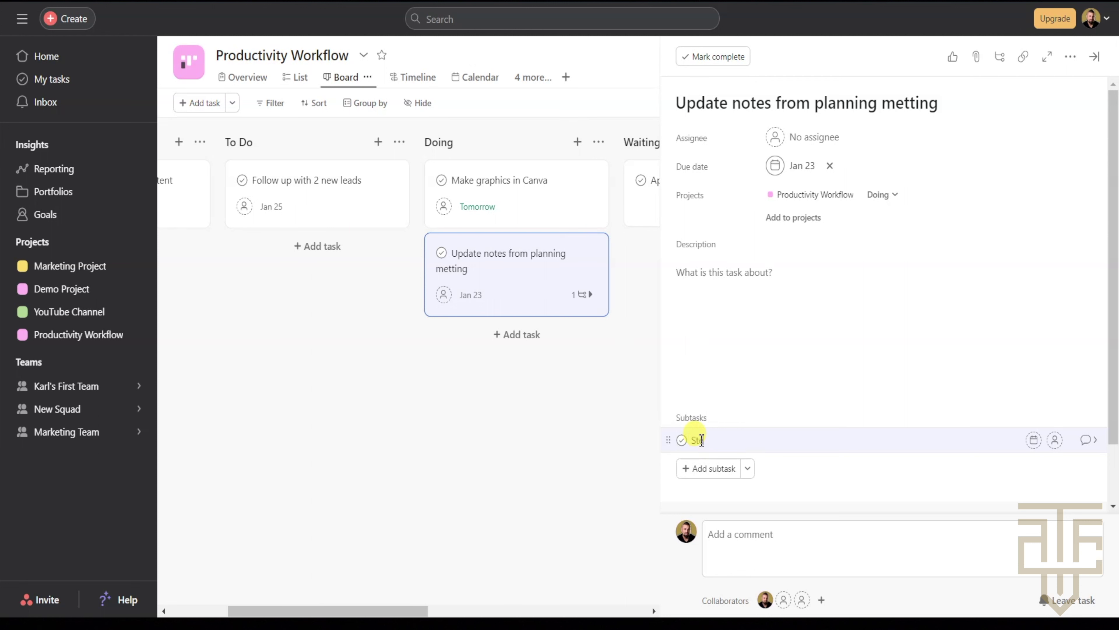
text(Step 1)
key(Return)
text(Step)
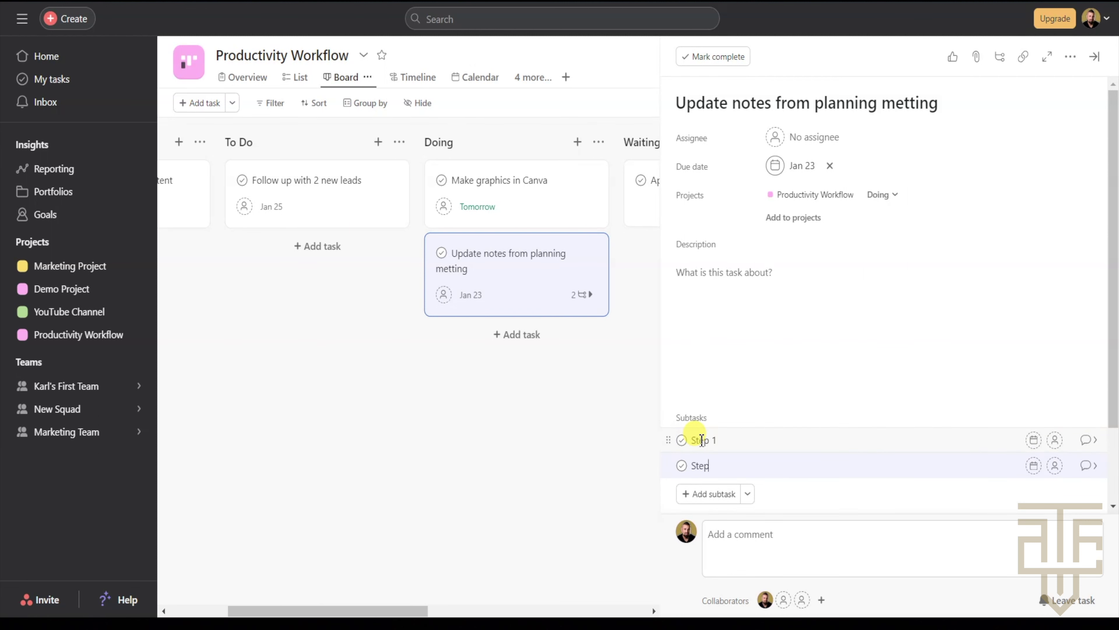
text( 2)
key(Return)
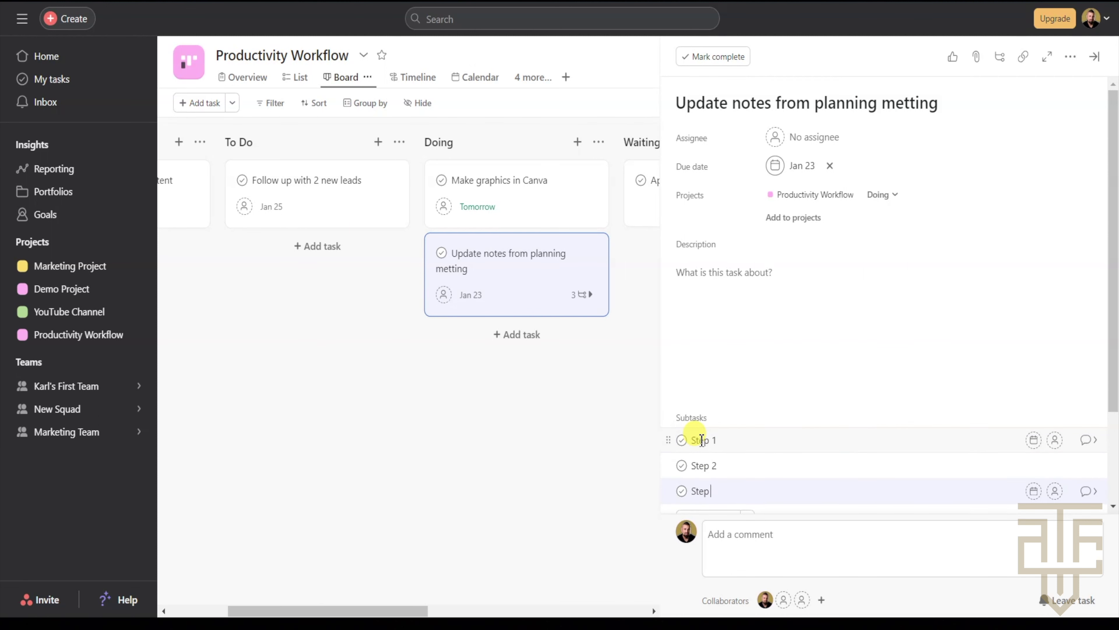
key(Return)
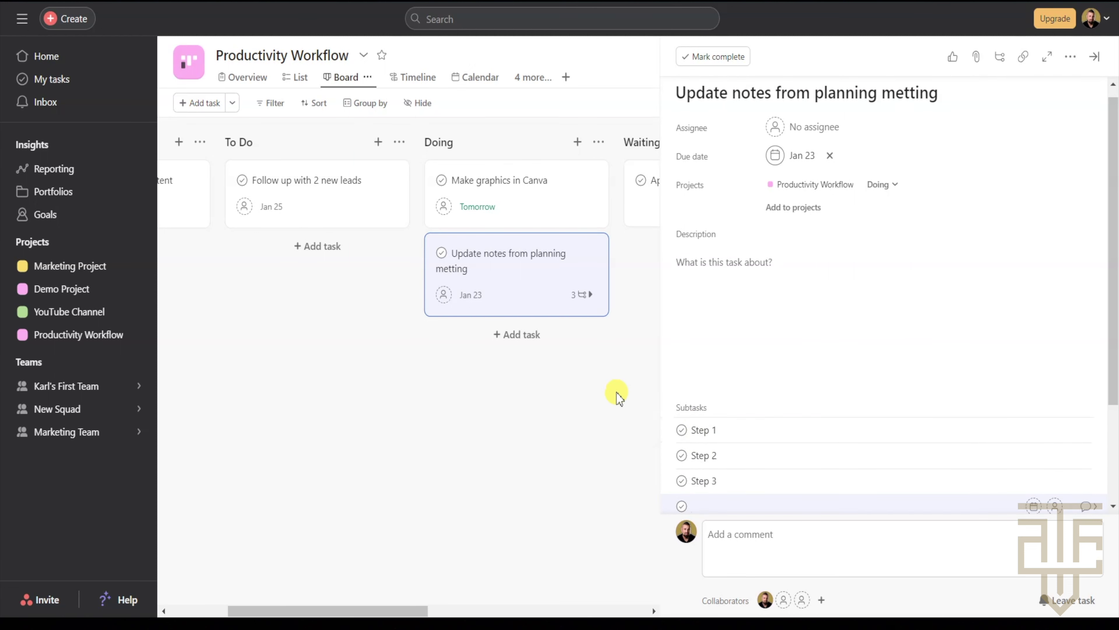
click(608, 392)
- Move the planning-notes task into Done and mark it complete
drag(510, 260, 915, 292)
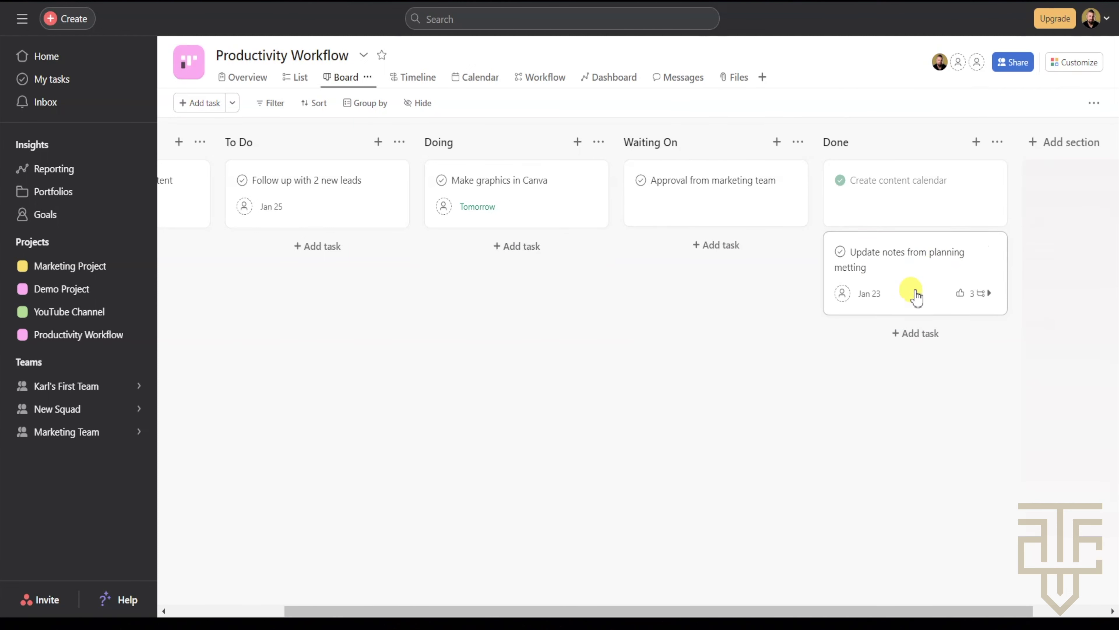
click(840, 253)
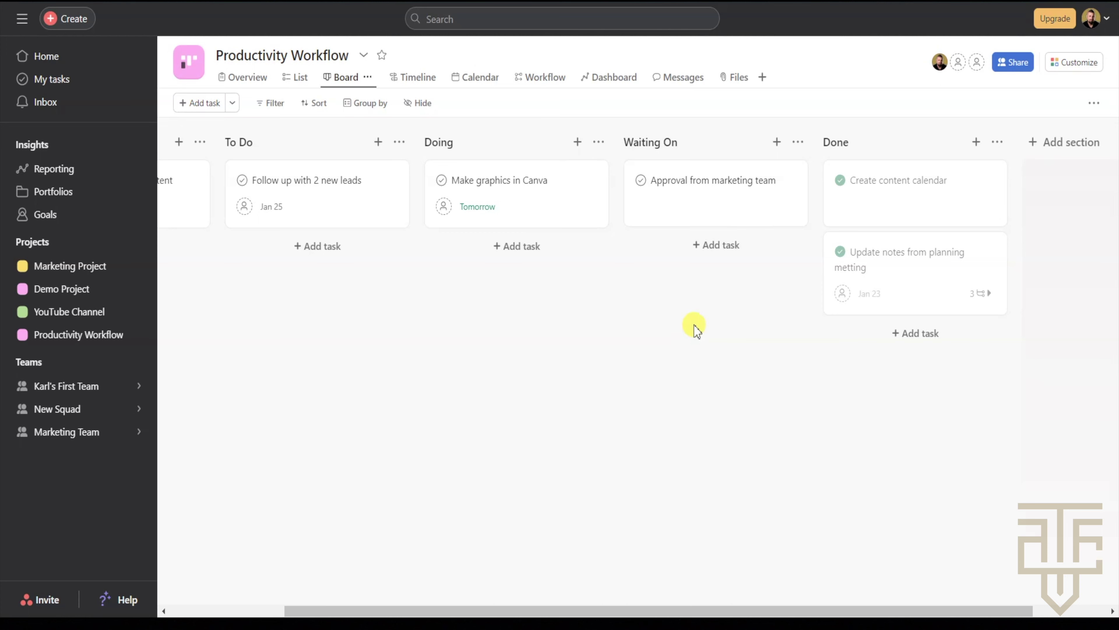
scroll(512, 291, left, 3)
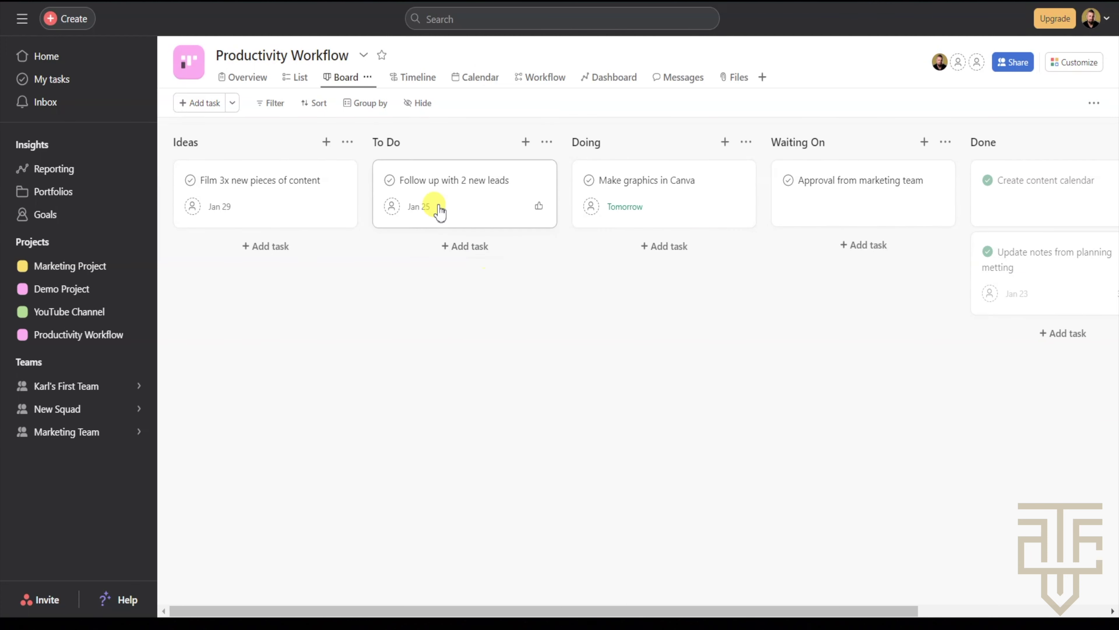
- Move the filming task to To Do and the leads follow-up to Doing
drag(289, 205, 445, 262)
drag(485, 198, 626, 269)
scroll(582, 307, right, 4)
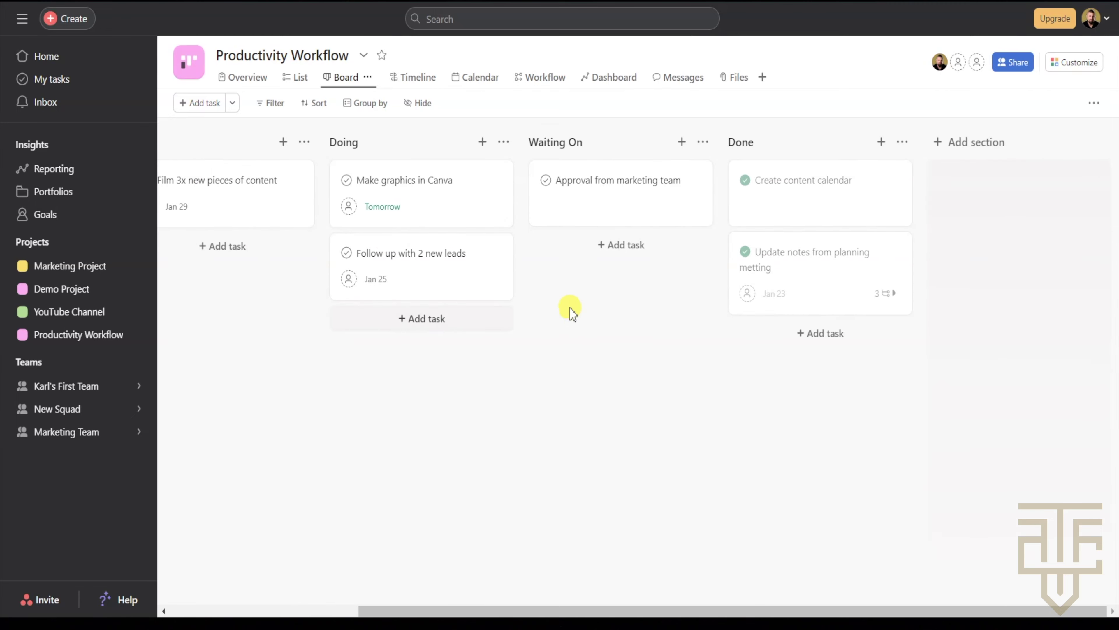